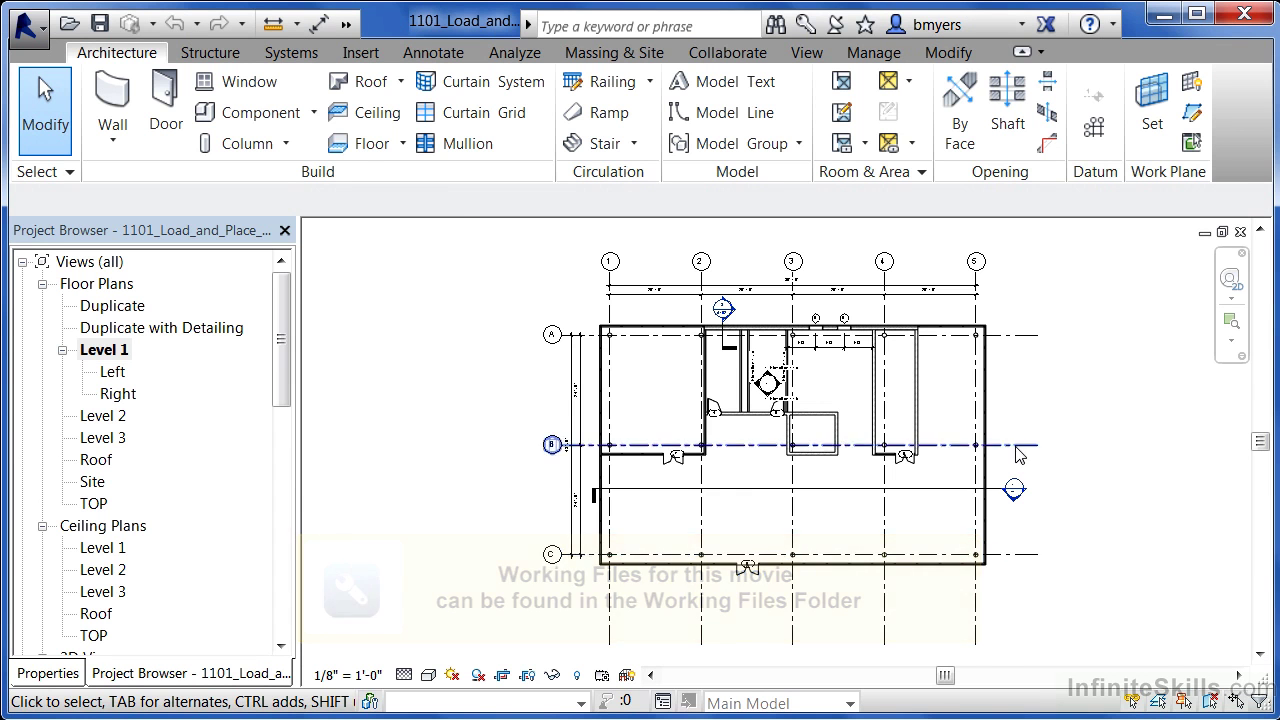
Step: Zoom and pan the Level 1 plan so the upper-middle room and its elevation marker fill the view
scroll(835, 407, up, 4)
scroll(835, 407, up, 2)
middle_drag(835, 407, 771, 423)
scroll(680, 290, up, 1)
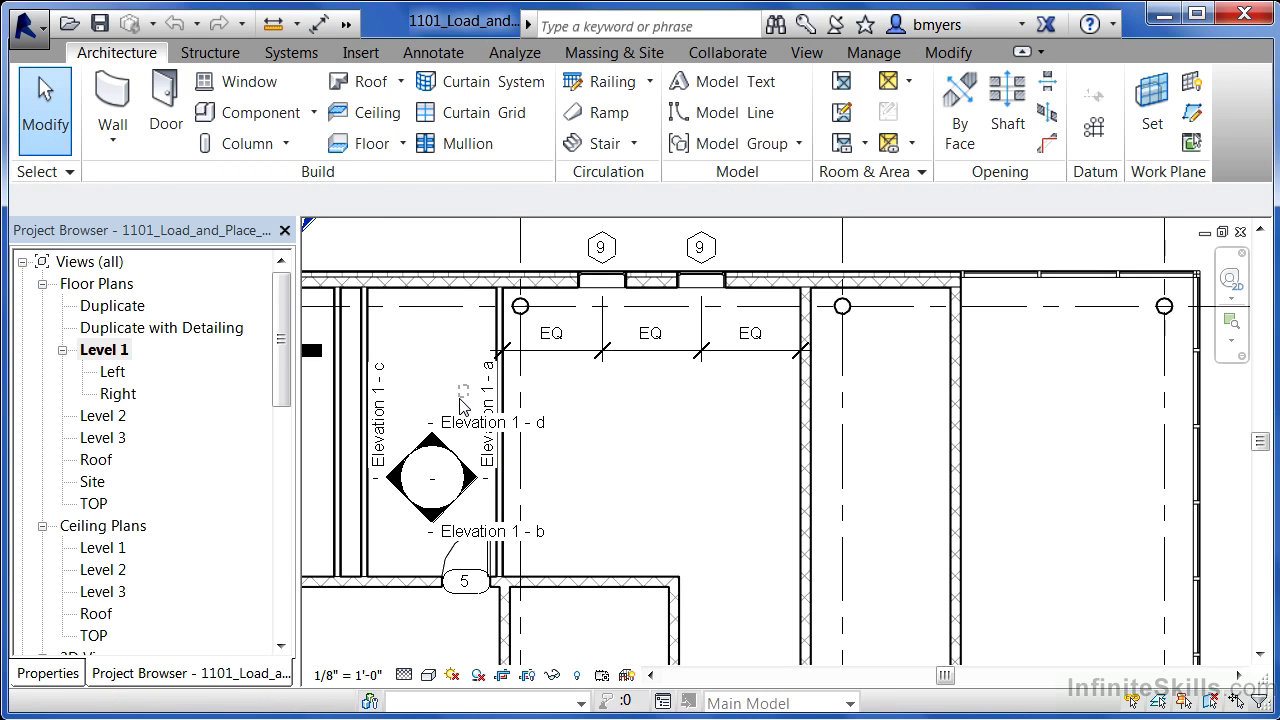
Step: Temporarily hide the room's elevation marker and its Elevation 1 view tags with Hide Element
click(418, 505)
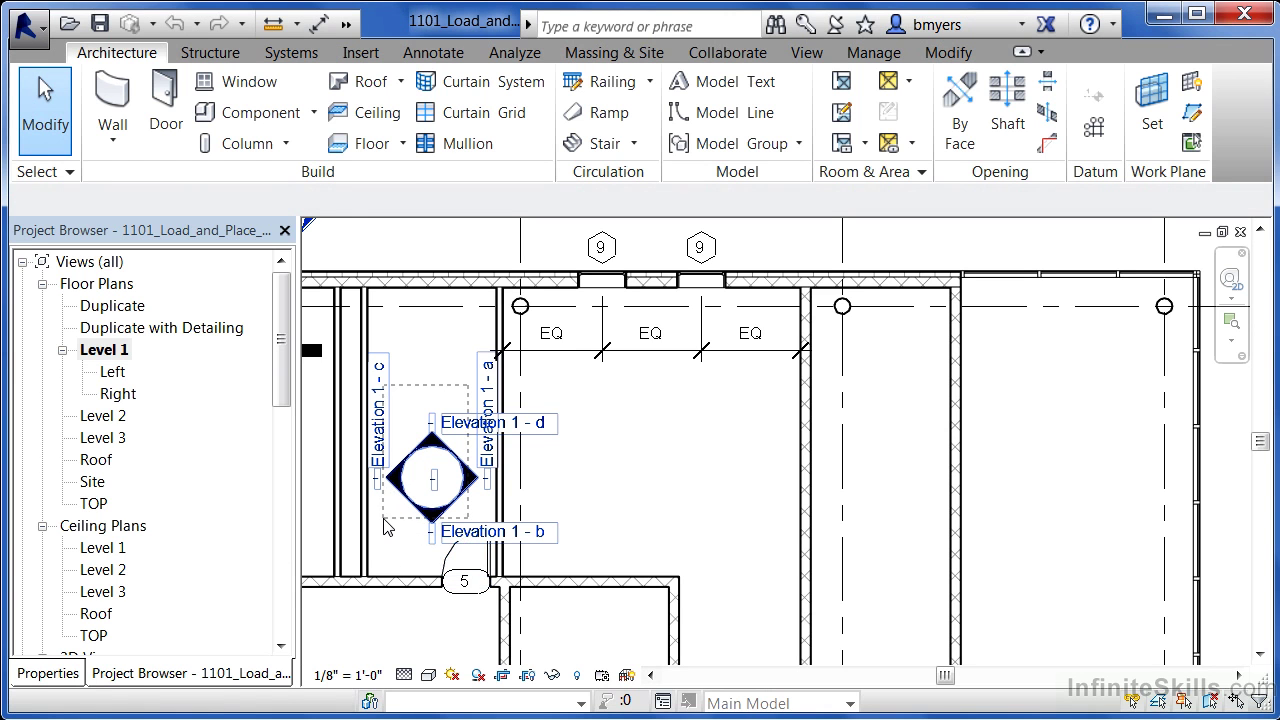
click(386, 528)
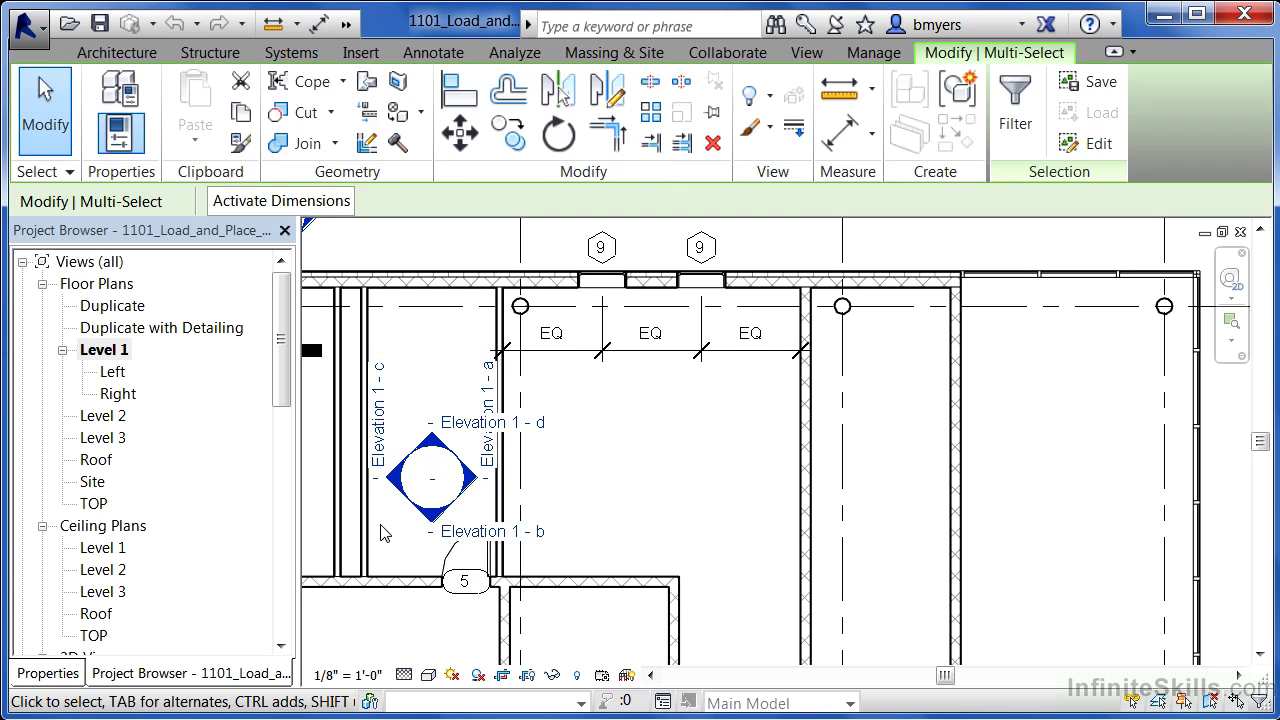
click(556, 677)
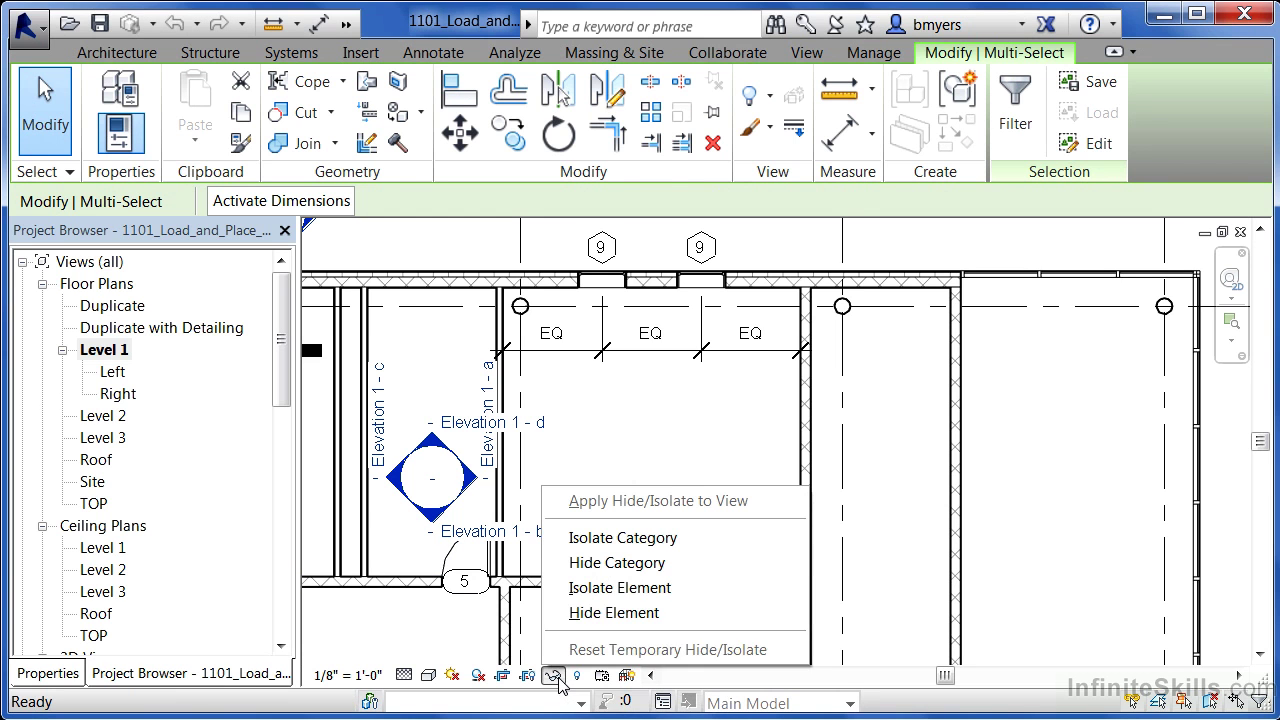
click(595, 614)
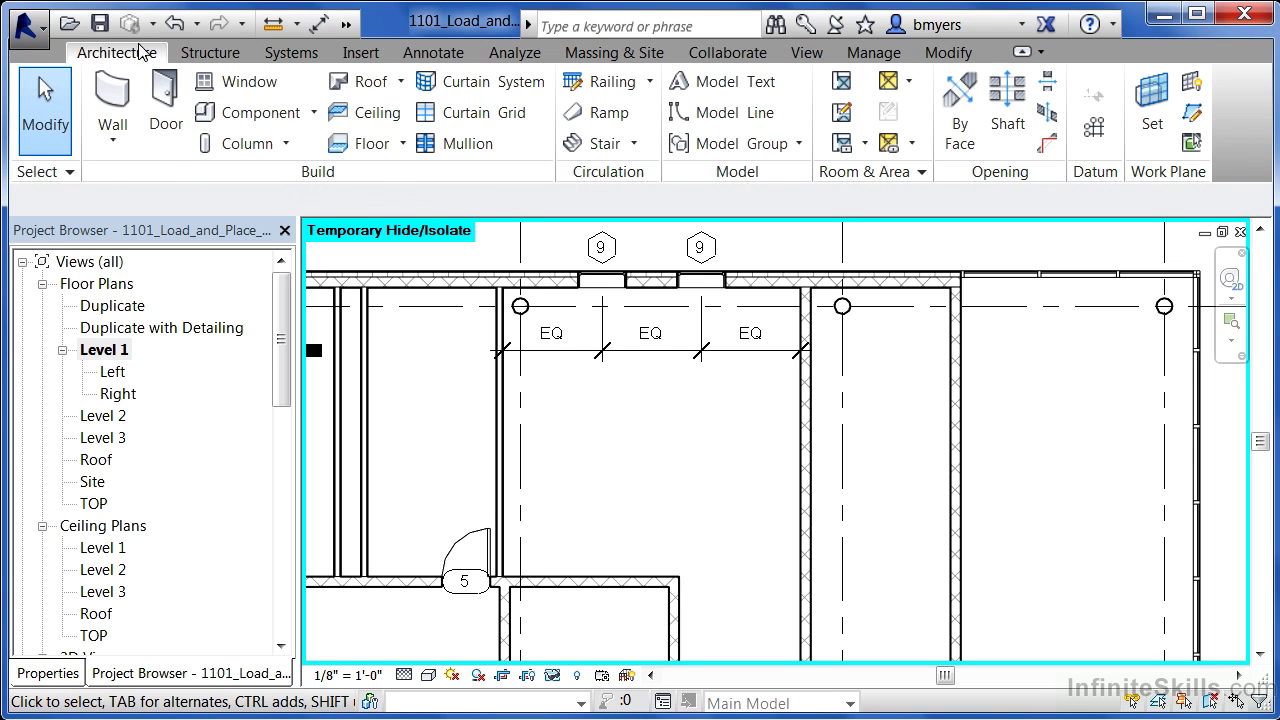
Step: Start a Component placement and browse Load Family to the Casework > Base Cabinets folder
click(280, 120)
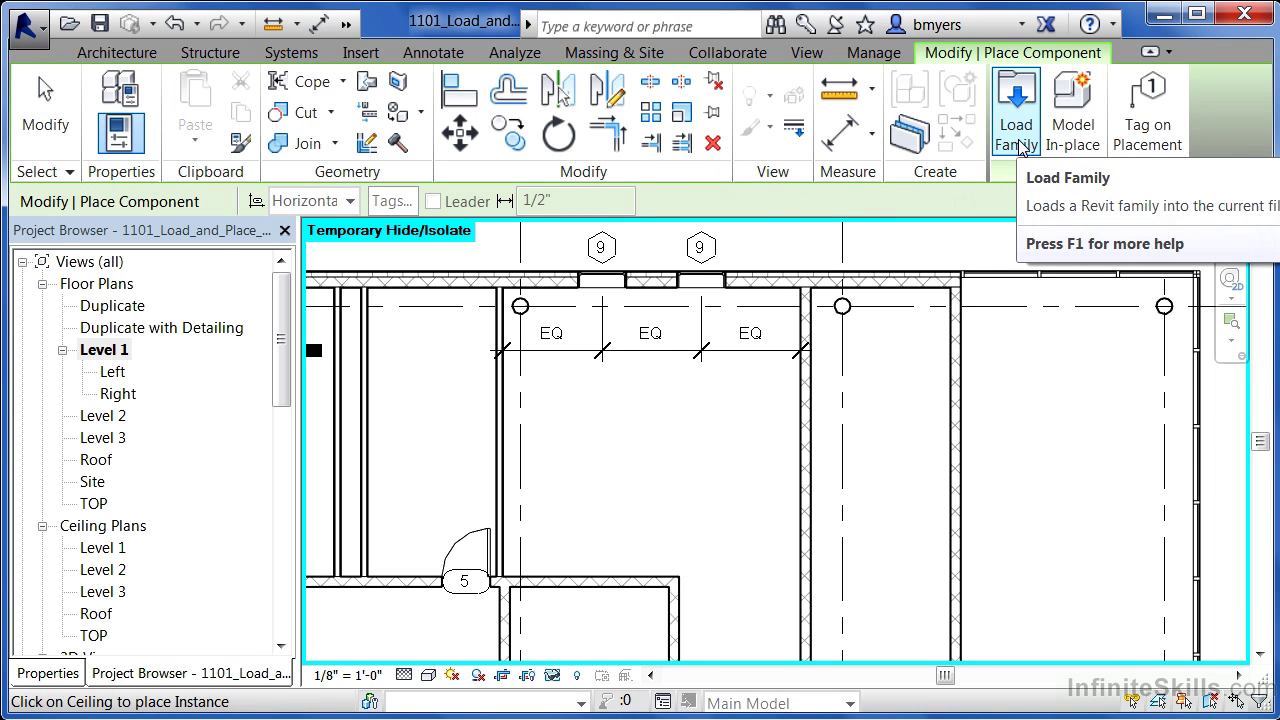
click(1018, 146)
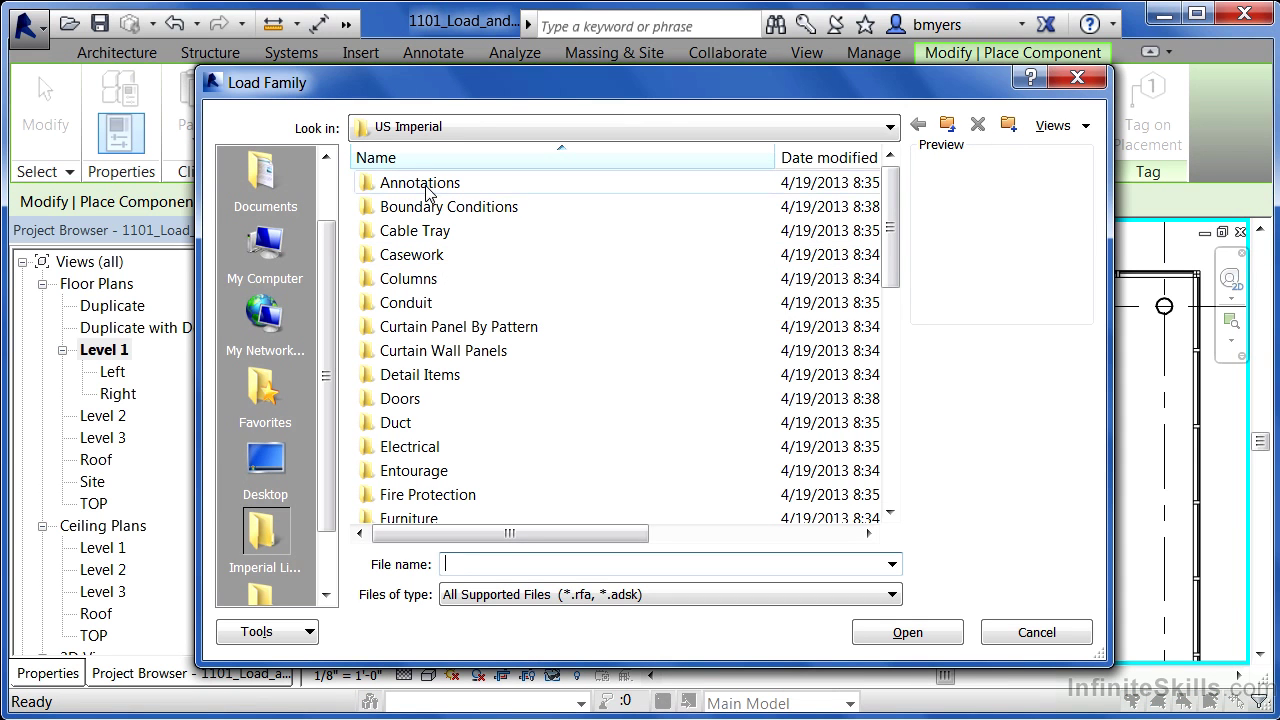
double_click(425, 258)
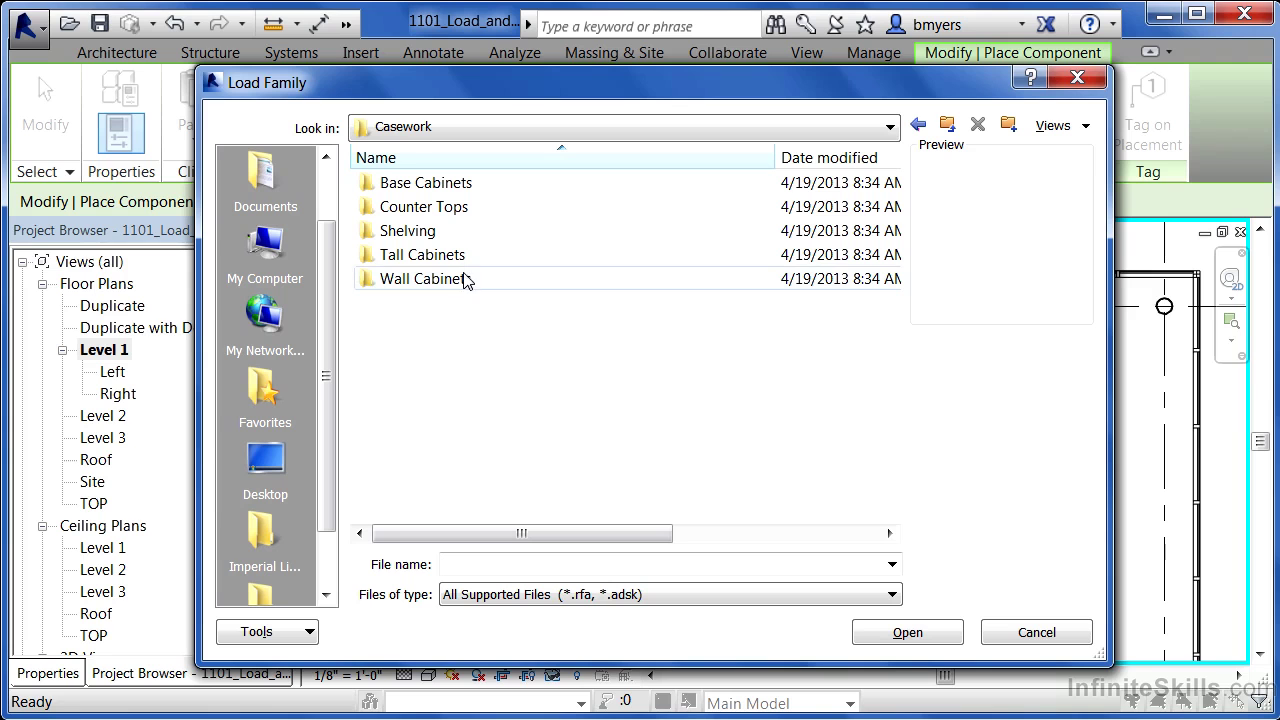
mouse_move(474, 291)
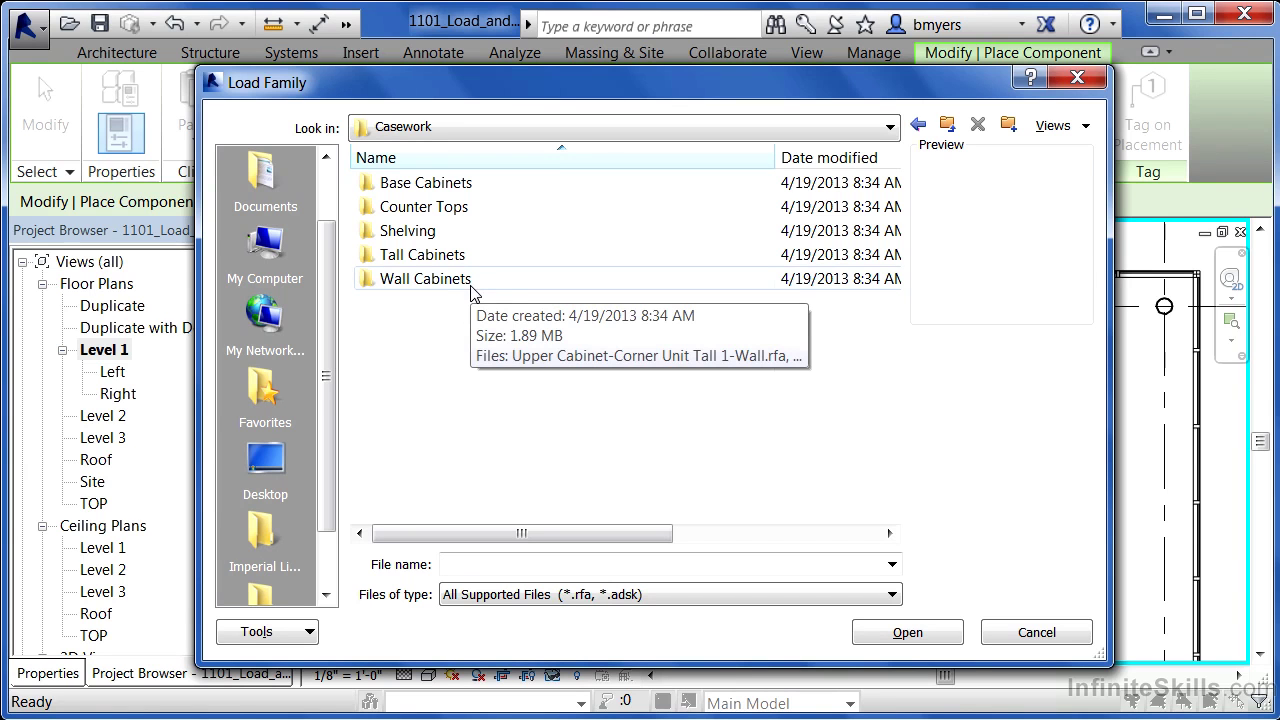
mouse_move(478, 213)
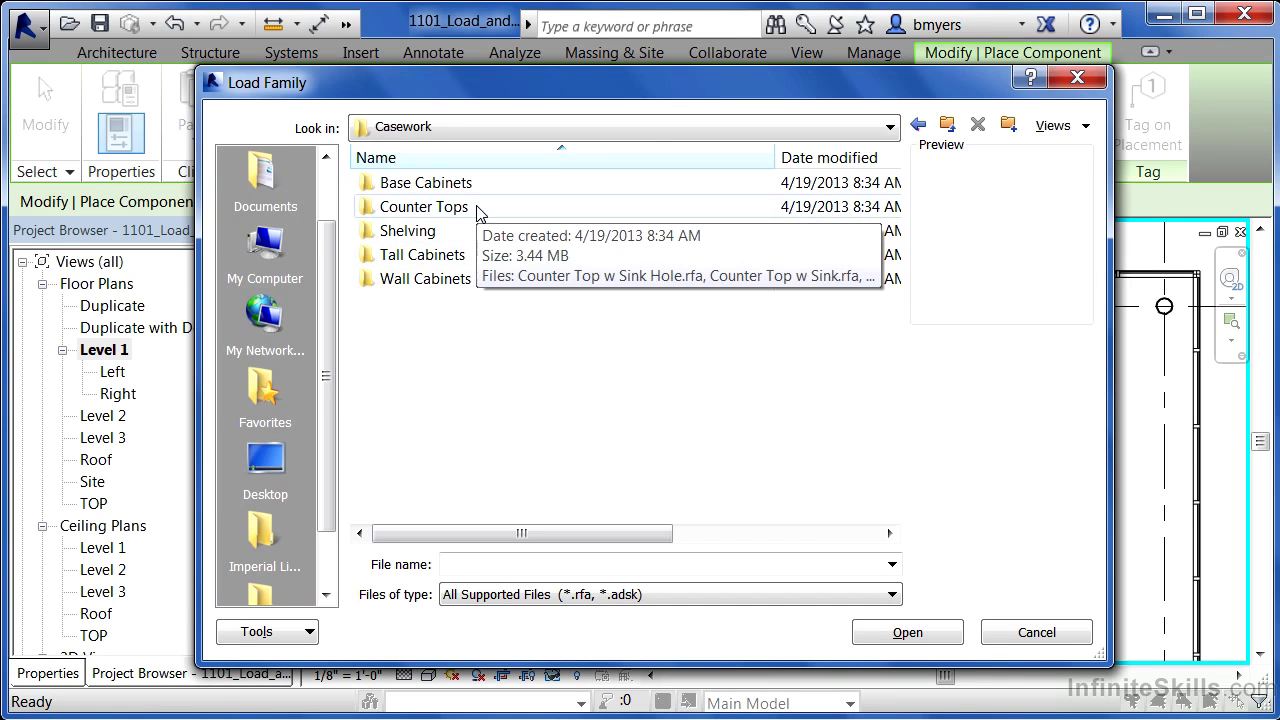
mouse_move(449, 190)
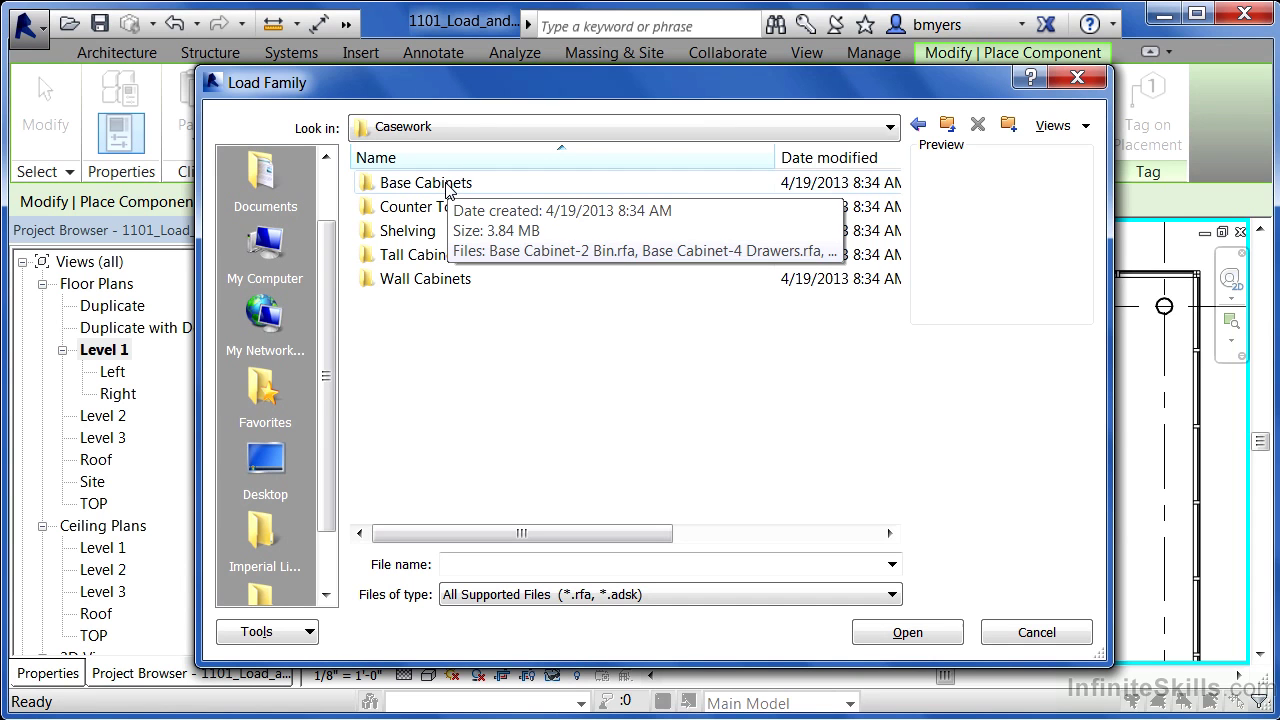
double_click(449, 190)
mouse_move(528, 190)
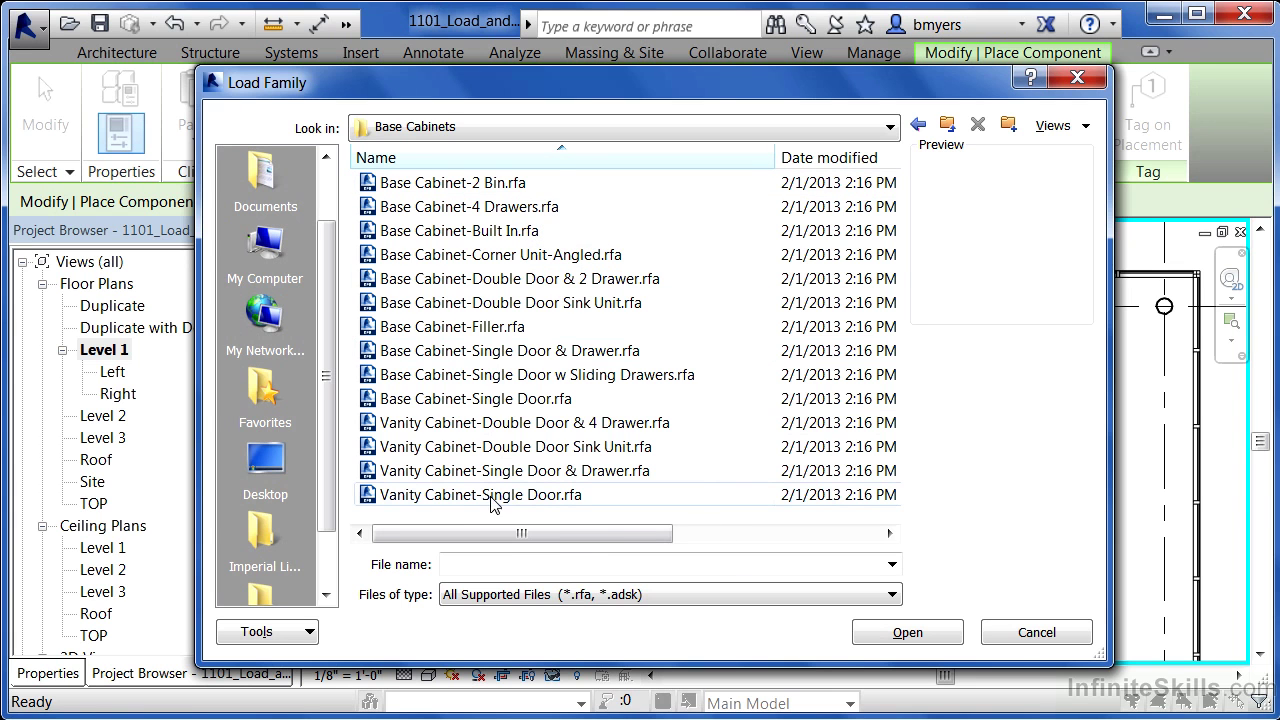
mouse_move(497, 492)
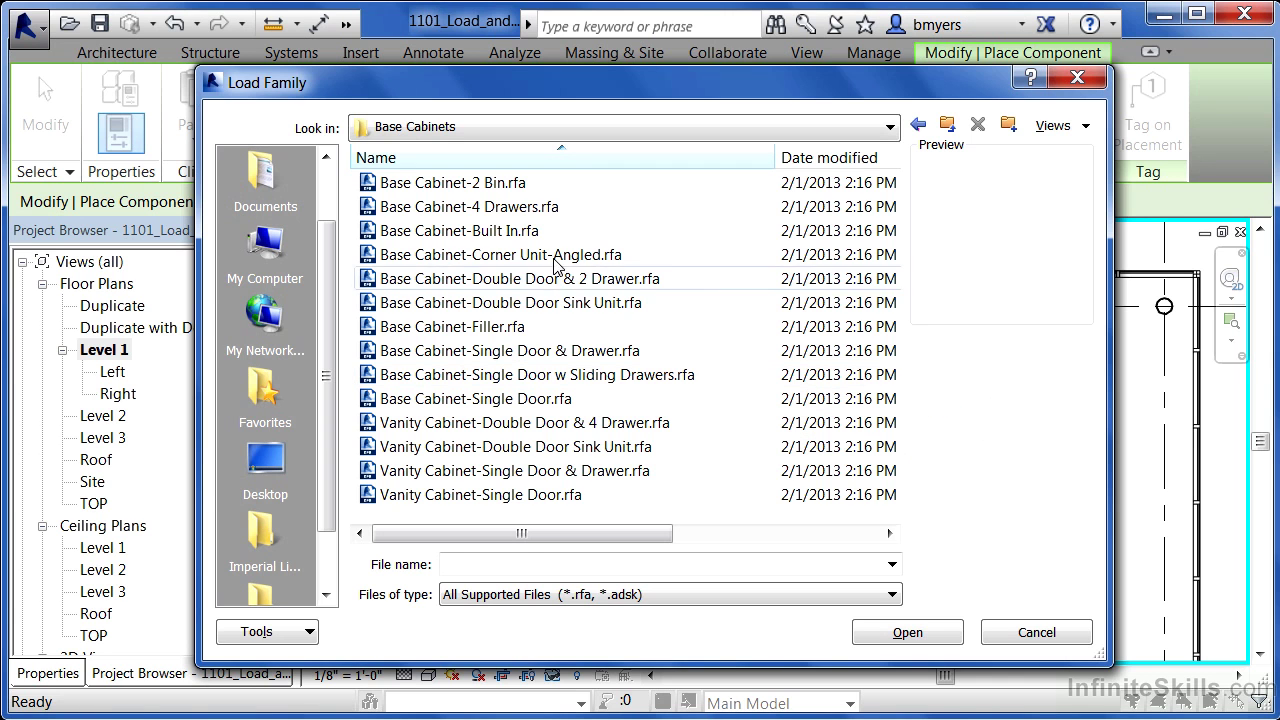
Step: Load the Corner Unit-Angled, Double Door Sink Unit, Single Door & Drawer and 4 Drawers families
click(587, 257)
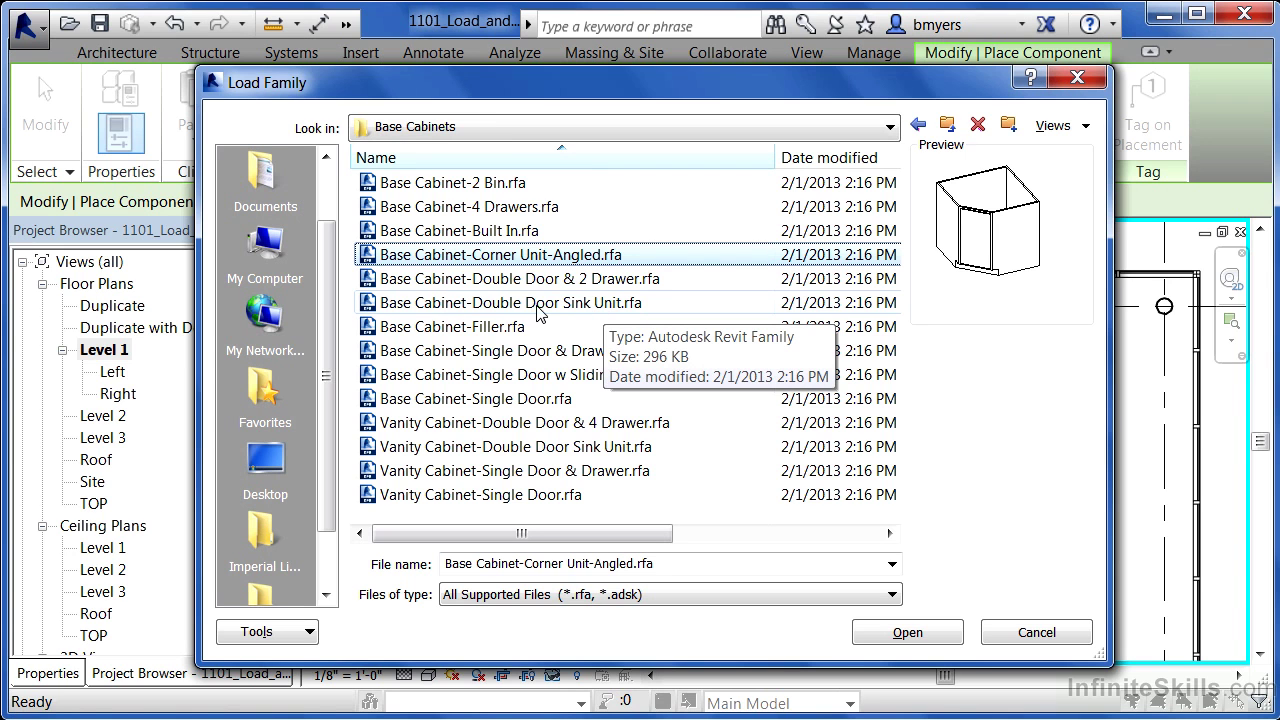
ctrl+click(603, 304)
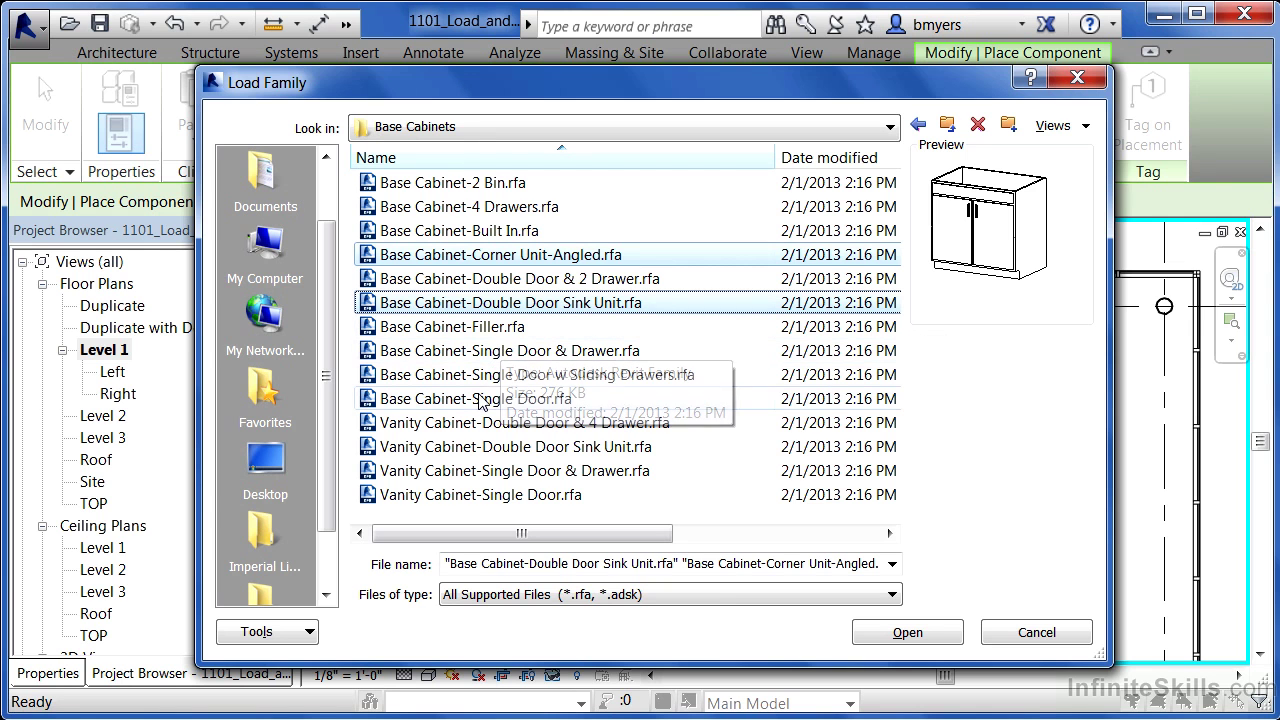
ctrl+click(533, 351)
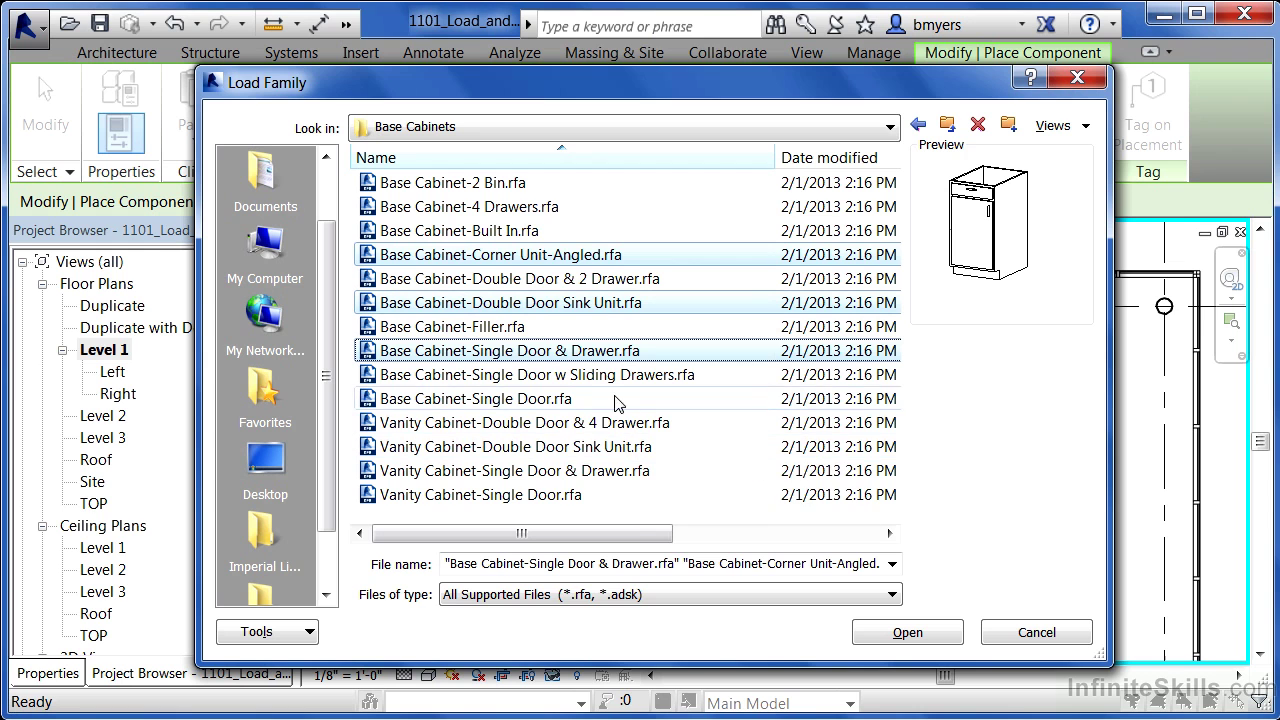
ctrl+click(524, 216)
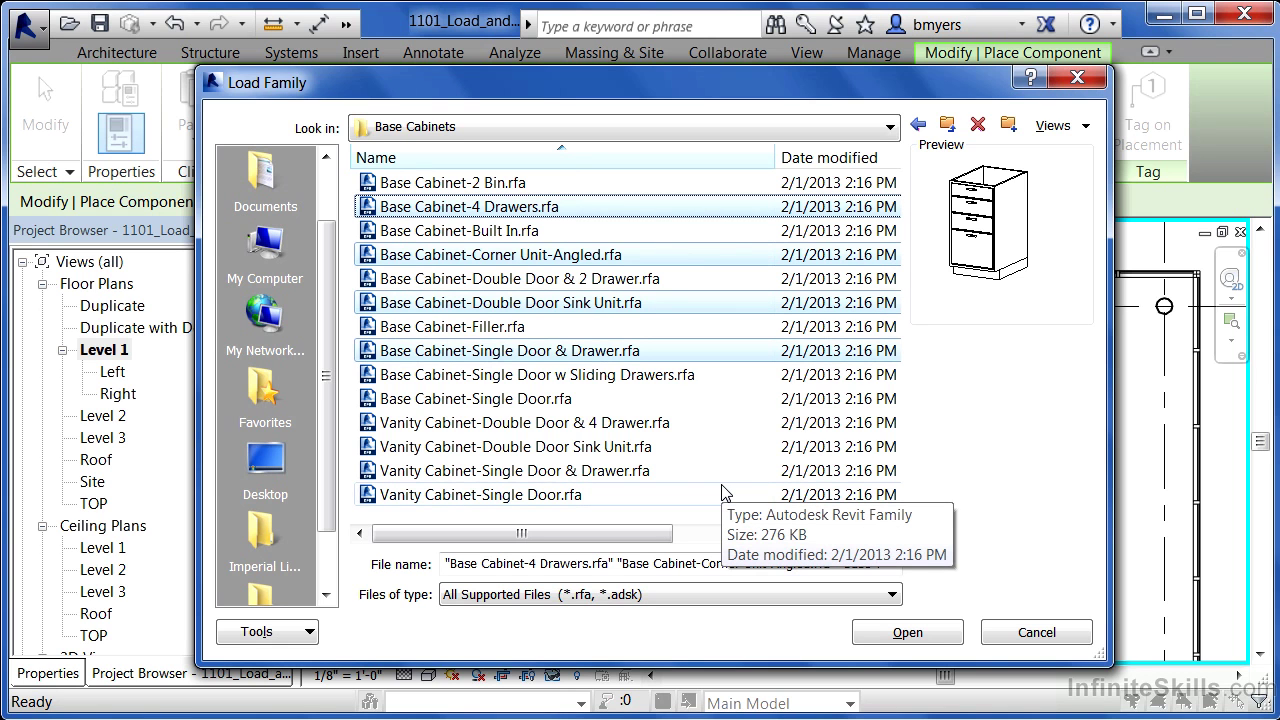
click(922, 643)
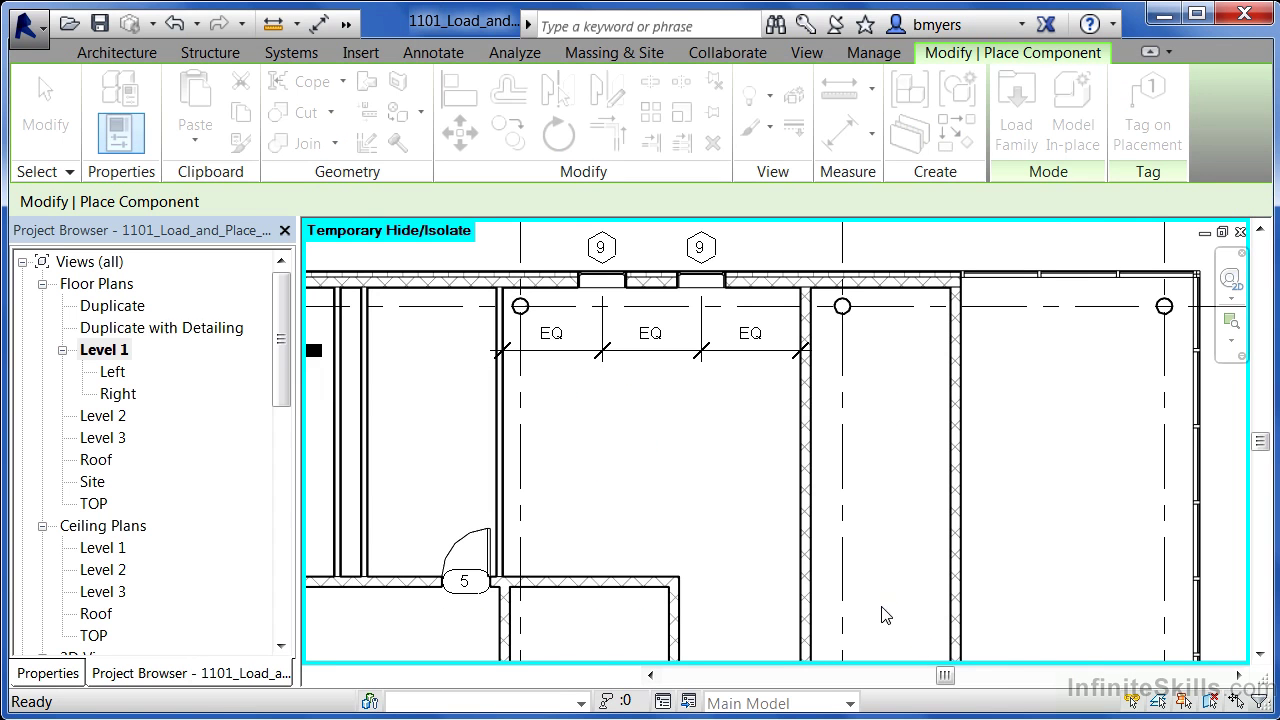
Step: Choose Base Cabinet-Corner Unit-Angled 36" in the Properties Type Selector
click(66, 676)
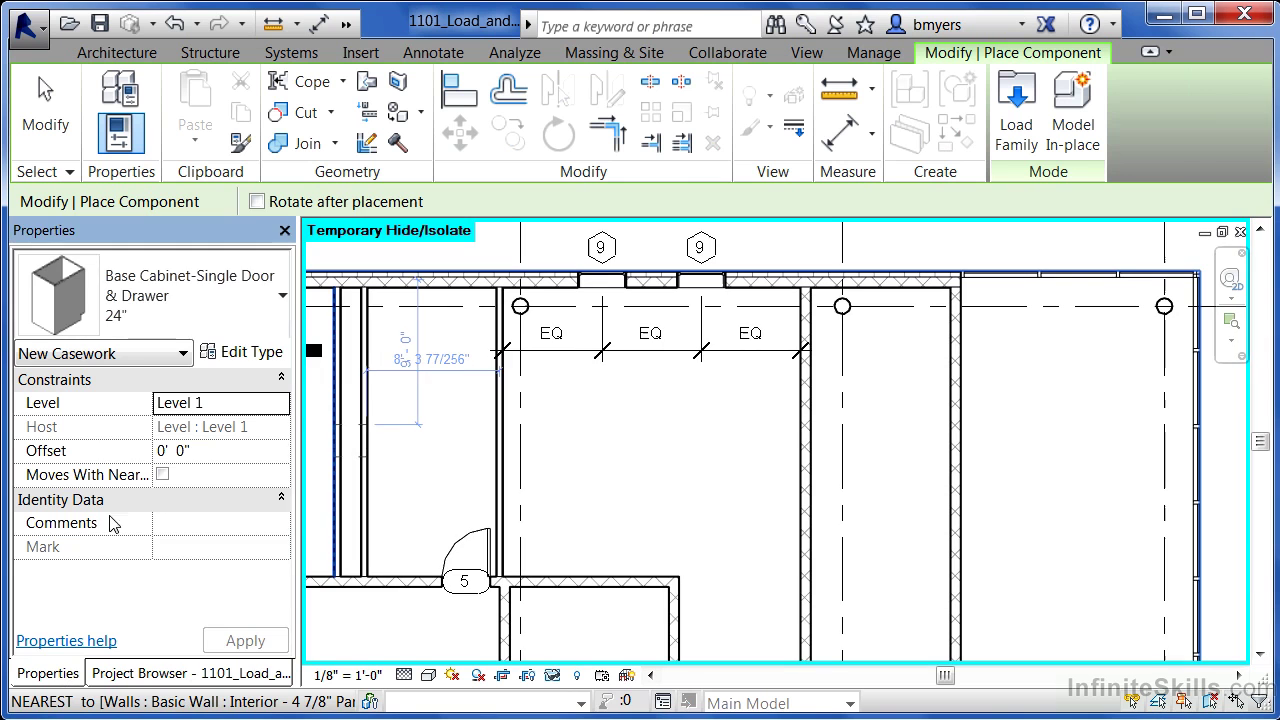
click(240, 289)
drag(347, 441, 370, 373)
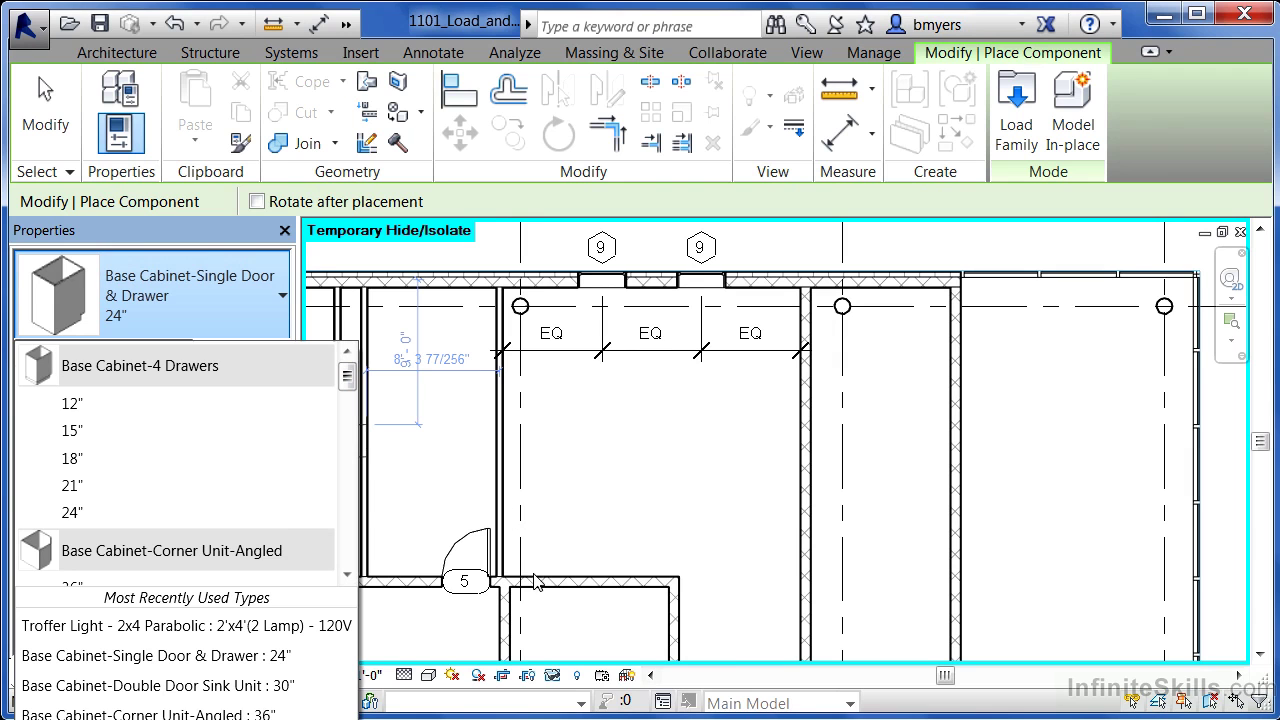
click(347, 577)
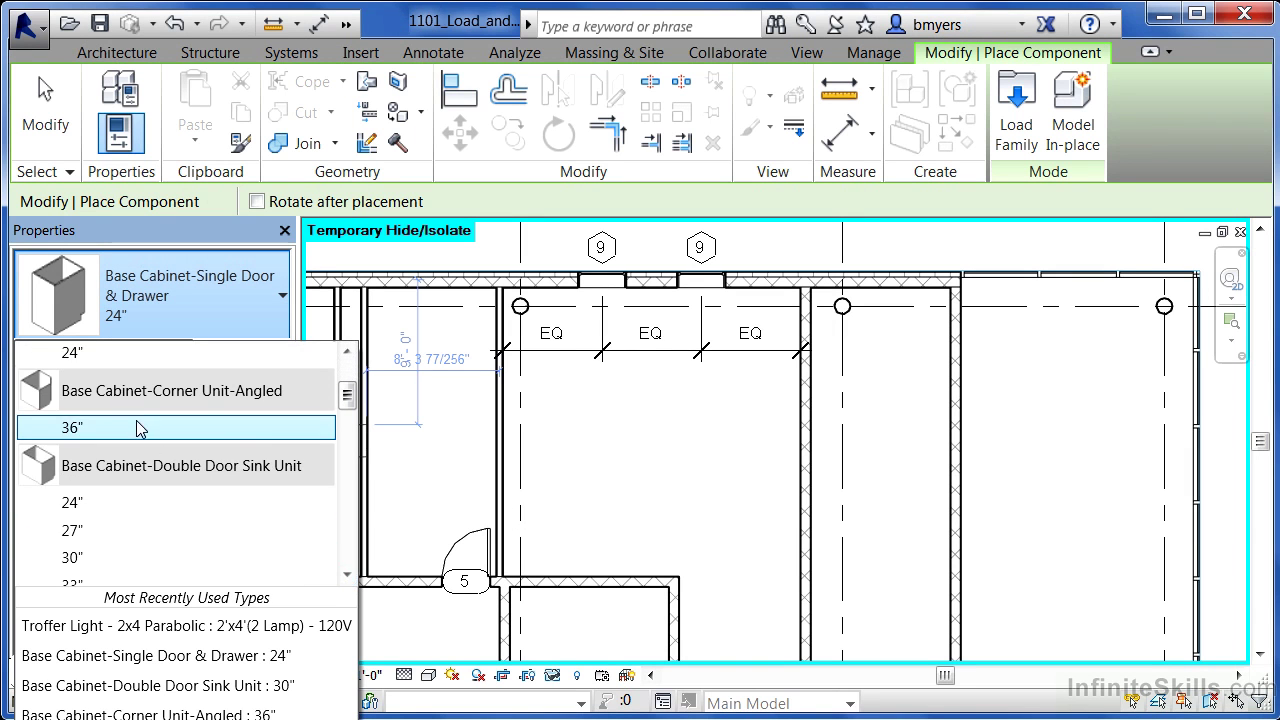
click(83, 428)
scroll(562, 530, up, 3)
Step: Rotate the 36" angled corner cabinet and place it in the lower-left corner against the bottom wall
middle_drag(543, 523, 571, 457)
scroll(560, 440, up, 1)
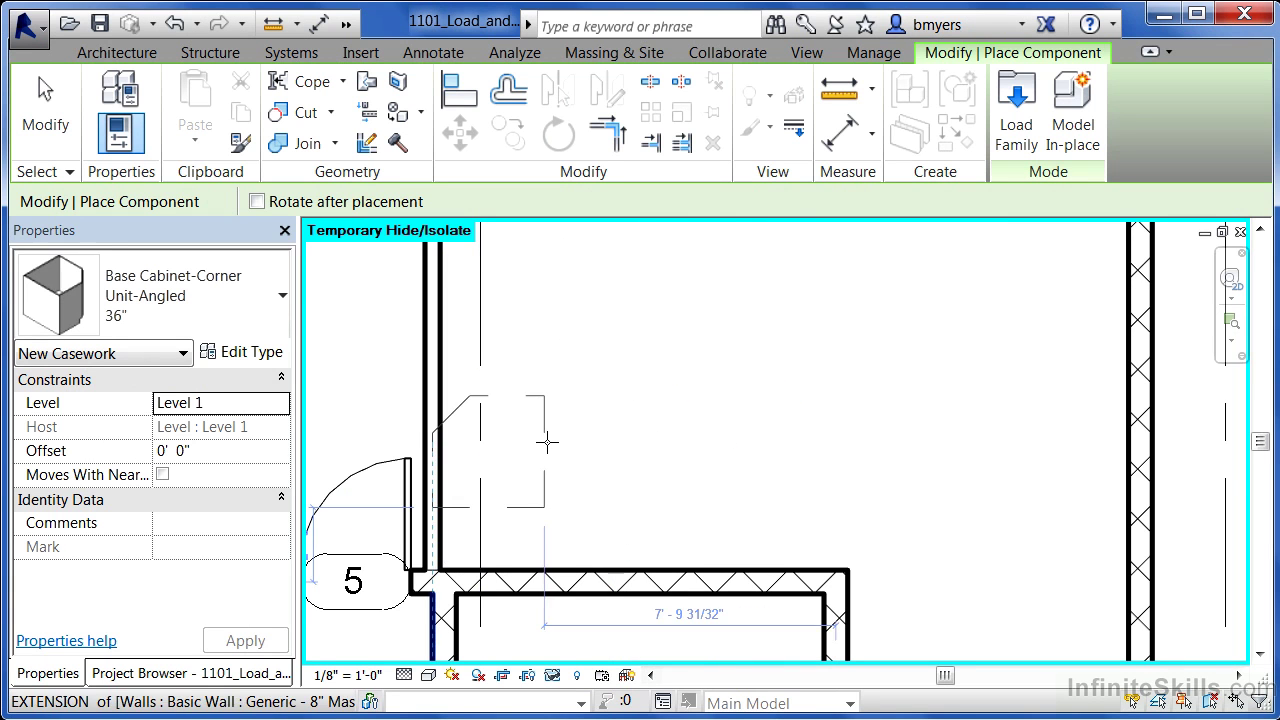
key(space)
key(space)
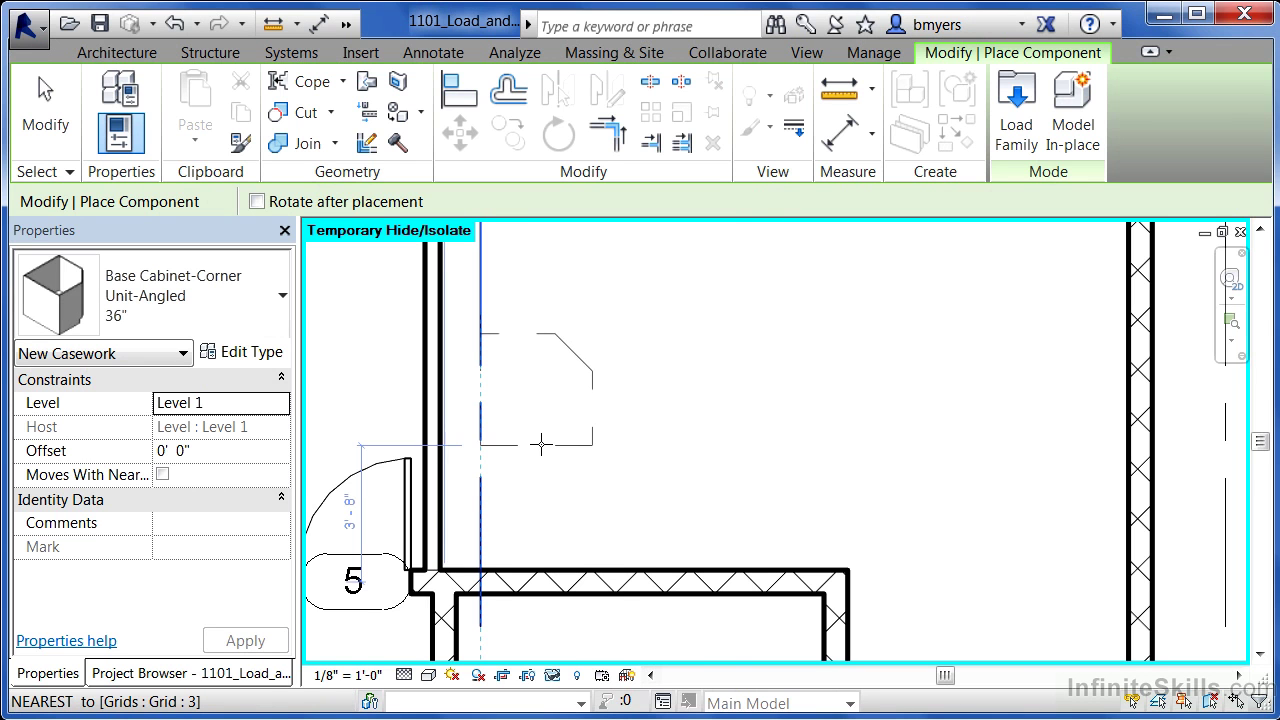
scroll(518, 547, up, 1)
scroll(518, 547, up, 1)
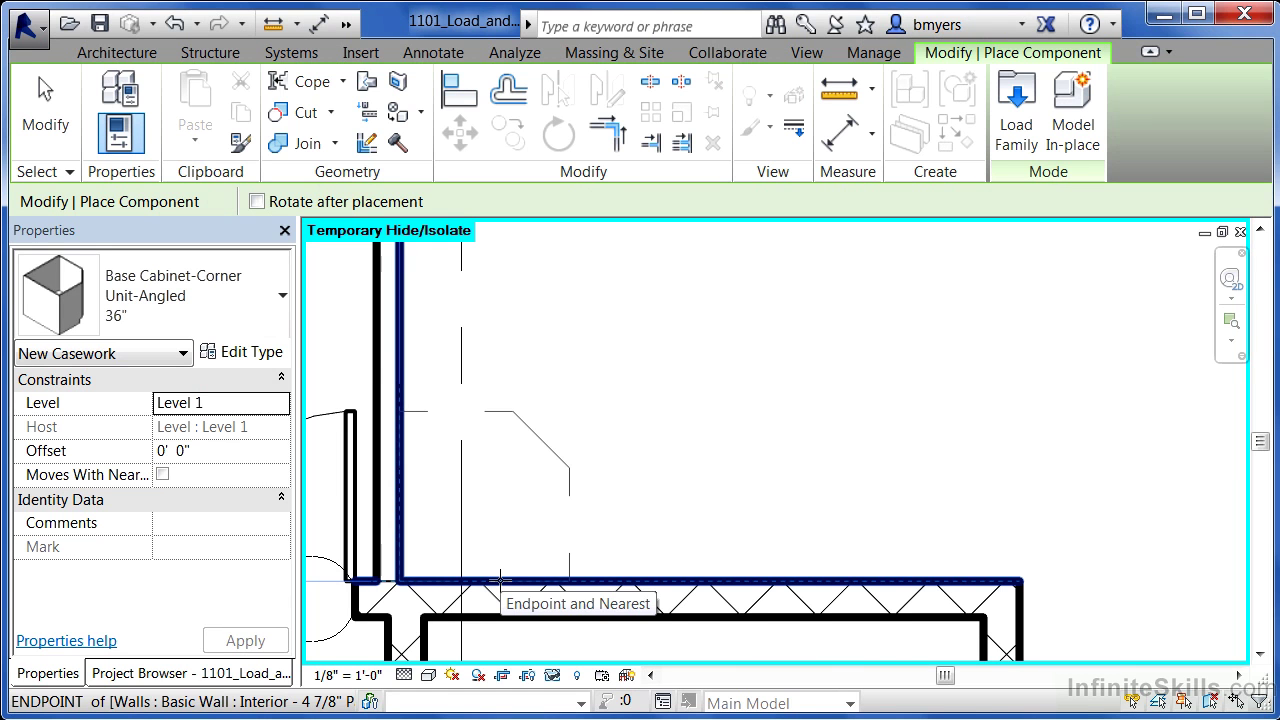
click(500, 580)
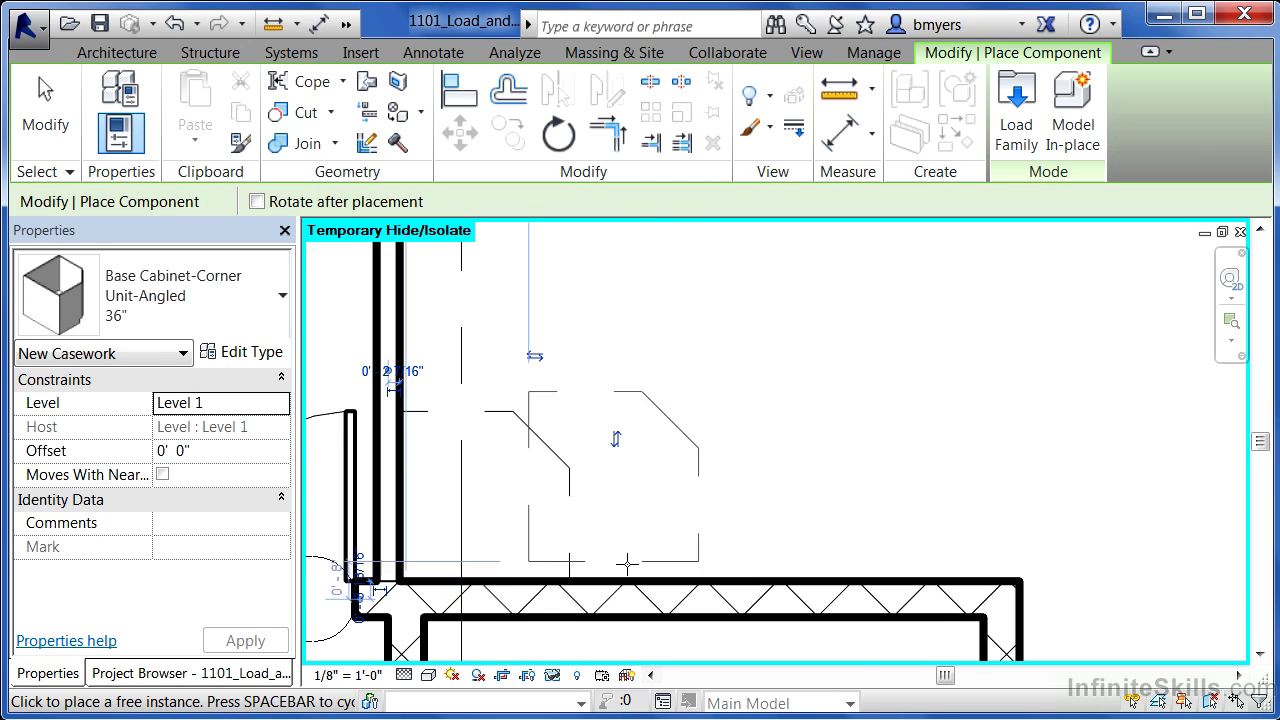
Step: Select Base Cabinet-Double Door Sink Unit 48" in the Type Selector
scroll(620, 545, down, 4)
click(270, 308)
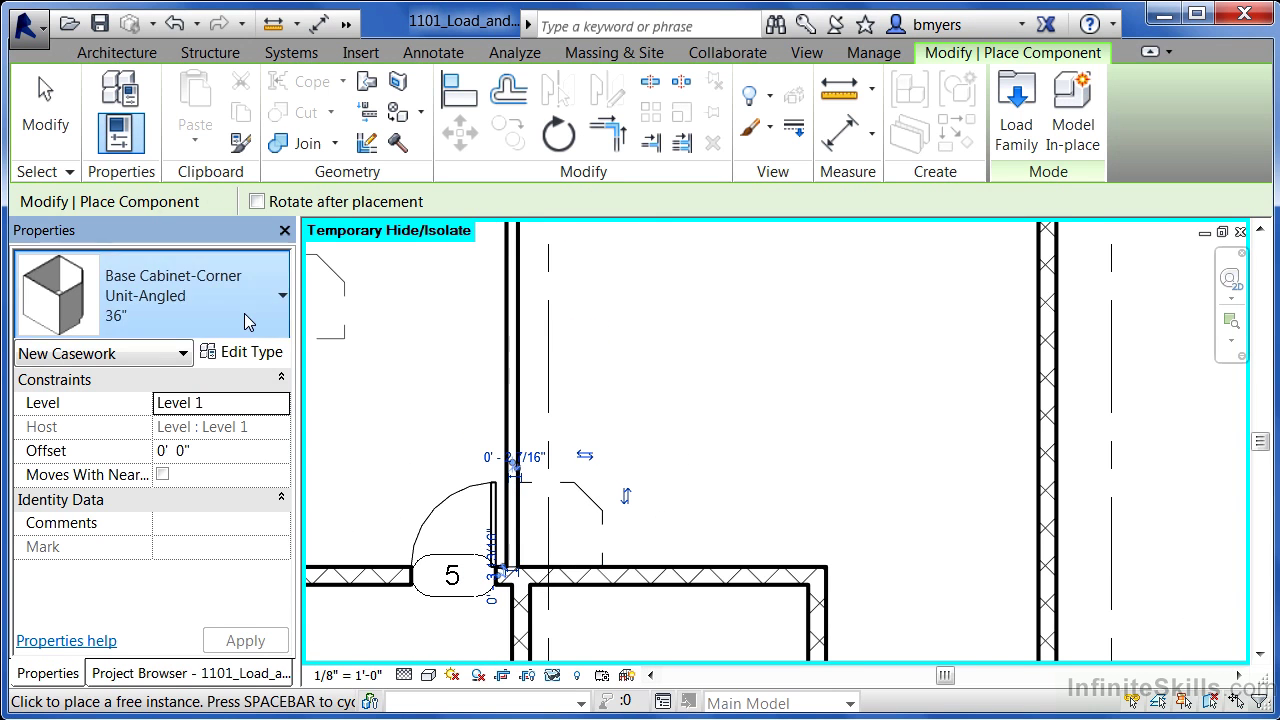
click(349, 353)
click(349, 353)
click(349, 353)
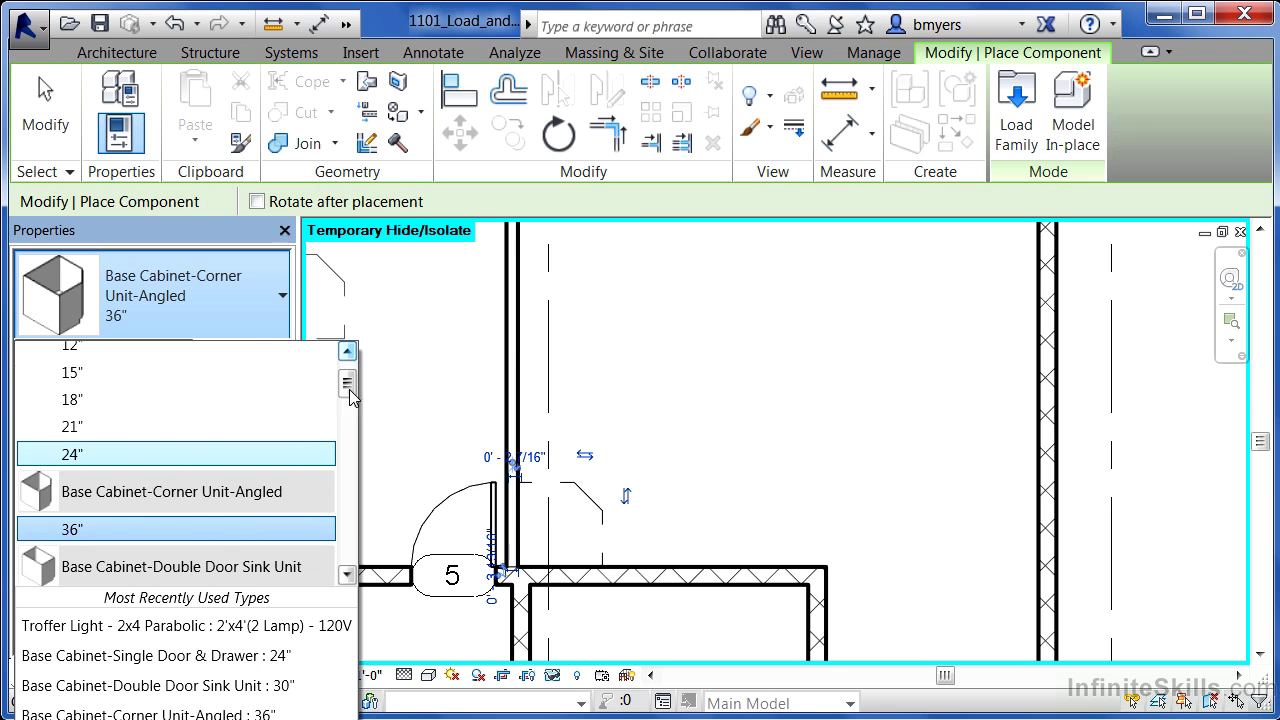
click(347, 576)
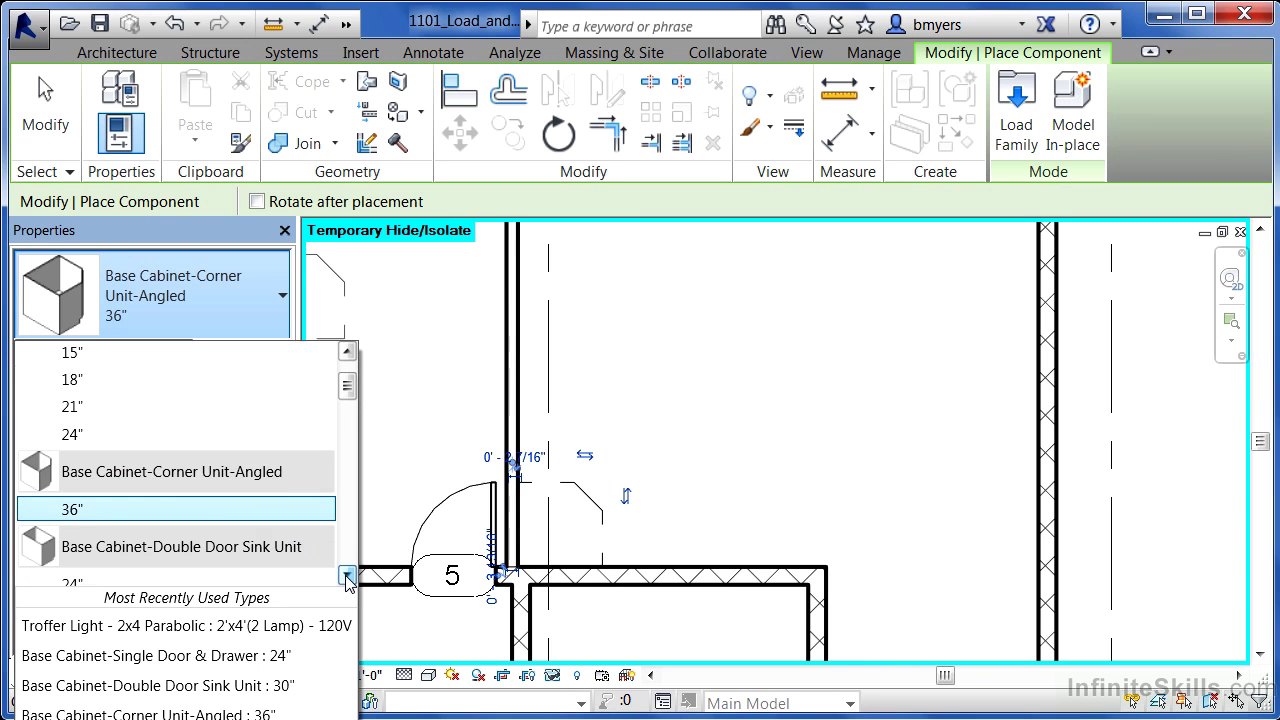
click(347, 576)
click(347, 576)
click(347, 576)
click(347, 576)
click(347, 576)
click(347, 576)
click(347, 576)
mouse_move(84, 568)
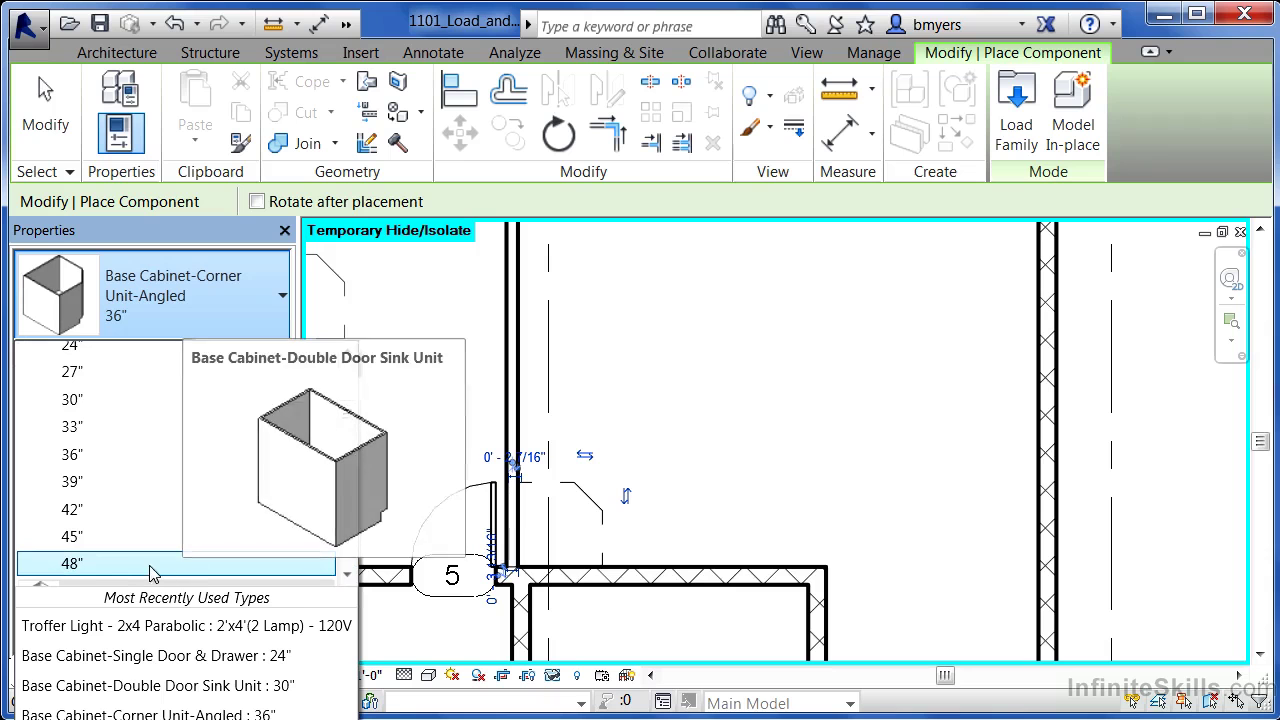
click(72, 564)
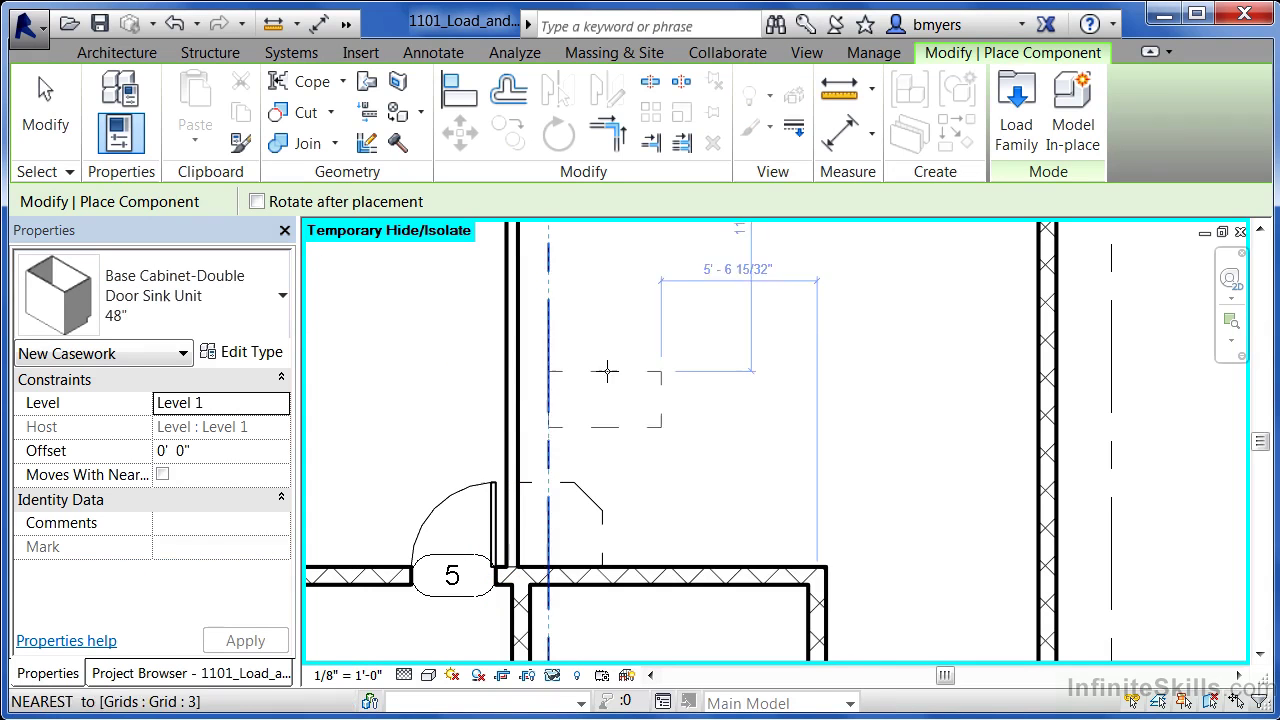
Step: Place the 48" sink cabinet against the wall beside the corner unit
scroll(610, 375, up, 2)
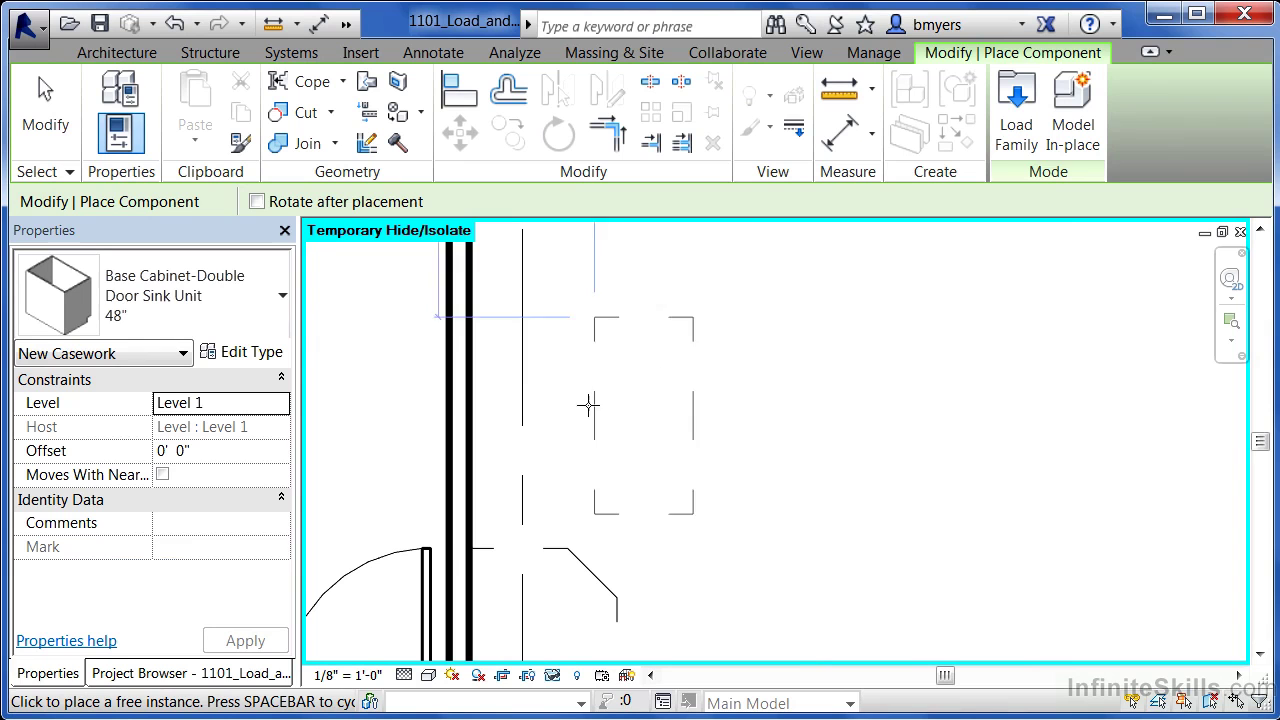
click(468, 449)
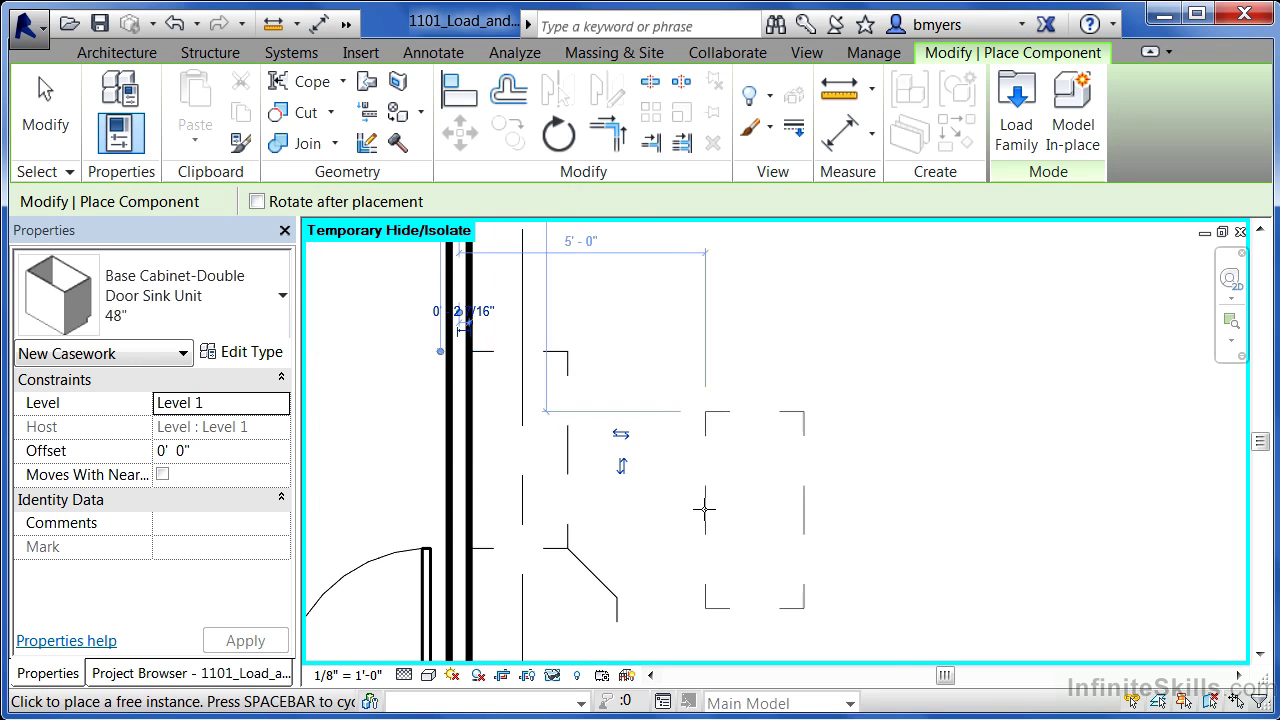
scroll(580, 467, down, 1)
scroll(214, 340, down, 1)
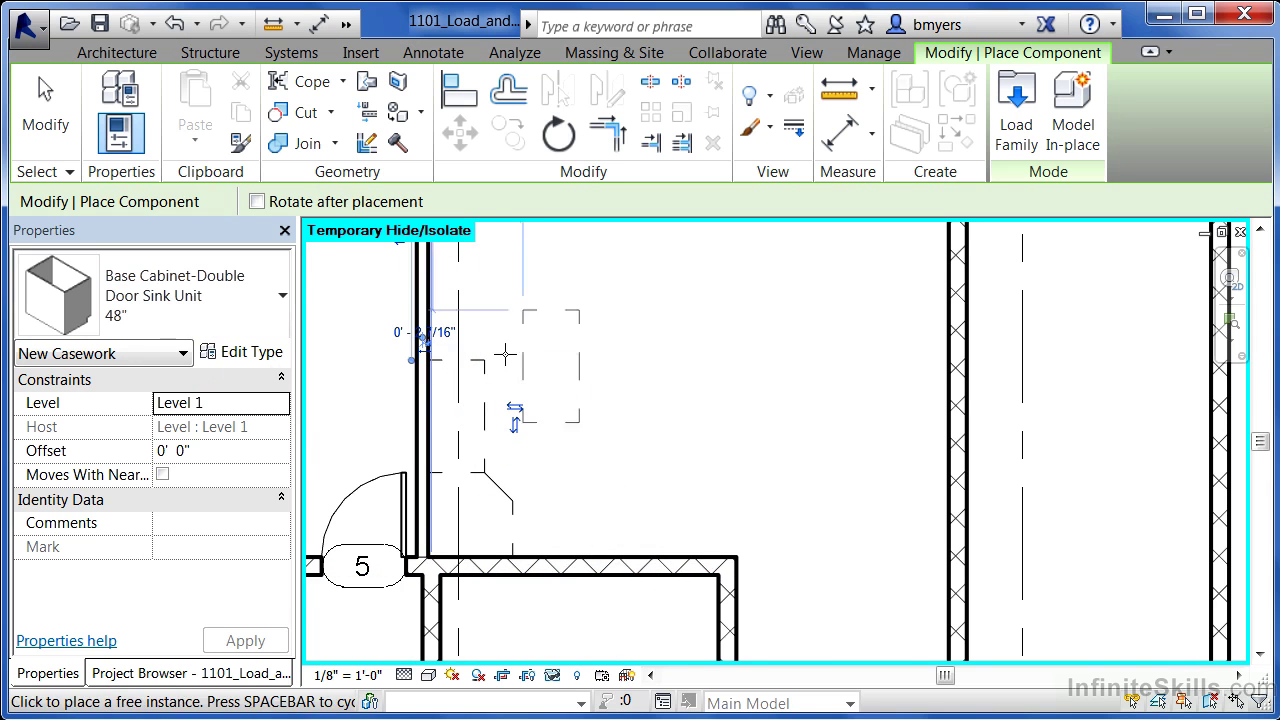
Step: Place a 24" Single Door & Drawer cabinet against the wall
click(224, 338)
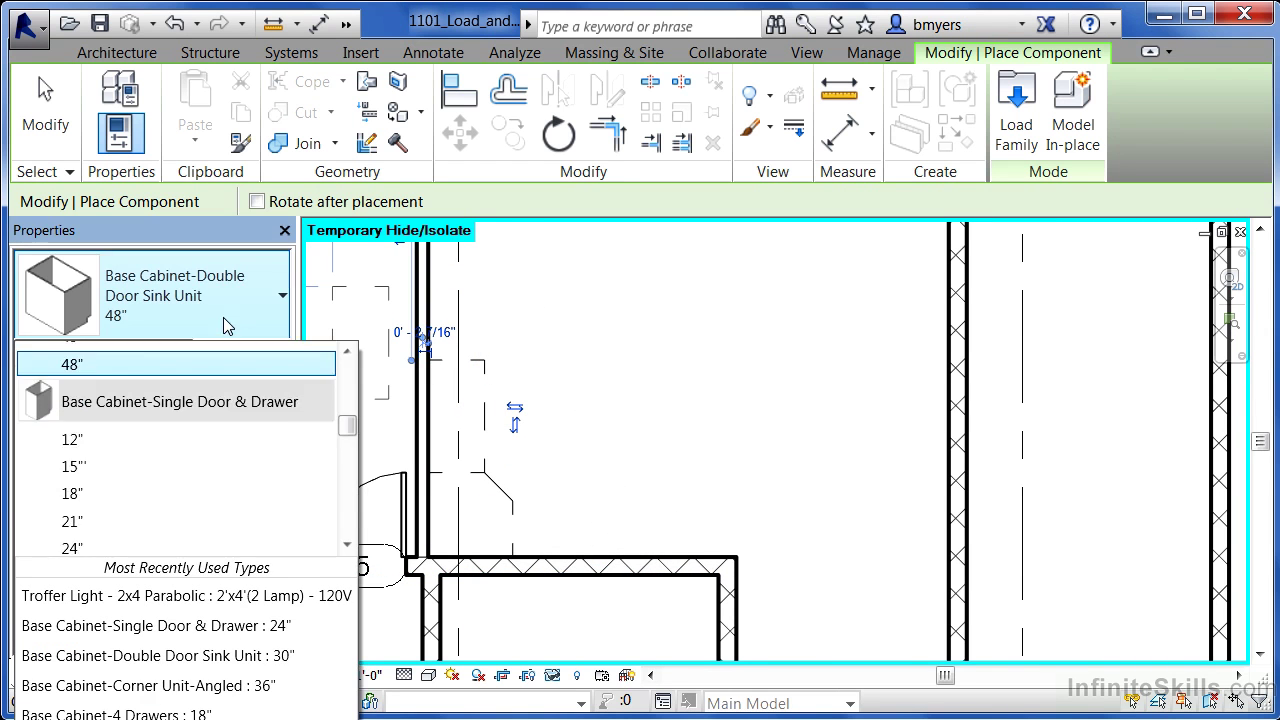
scroll(130, 470, down, 2)
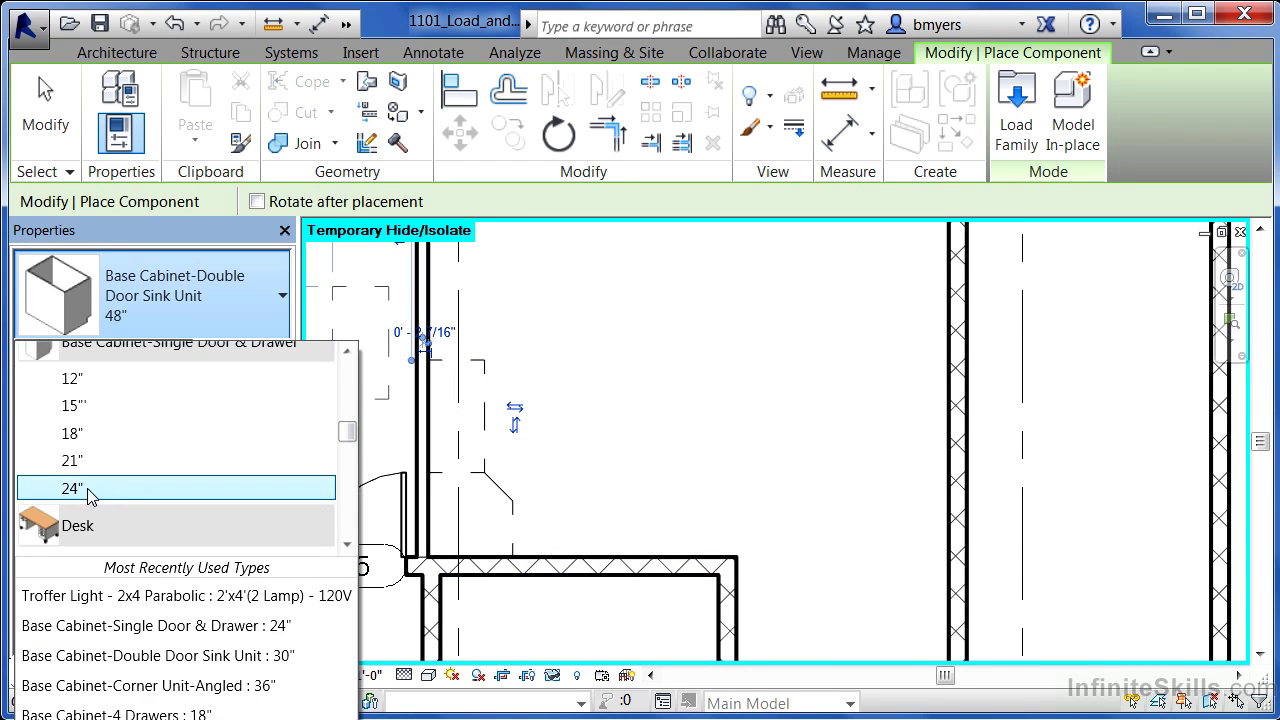
click(87, 488)
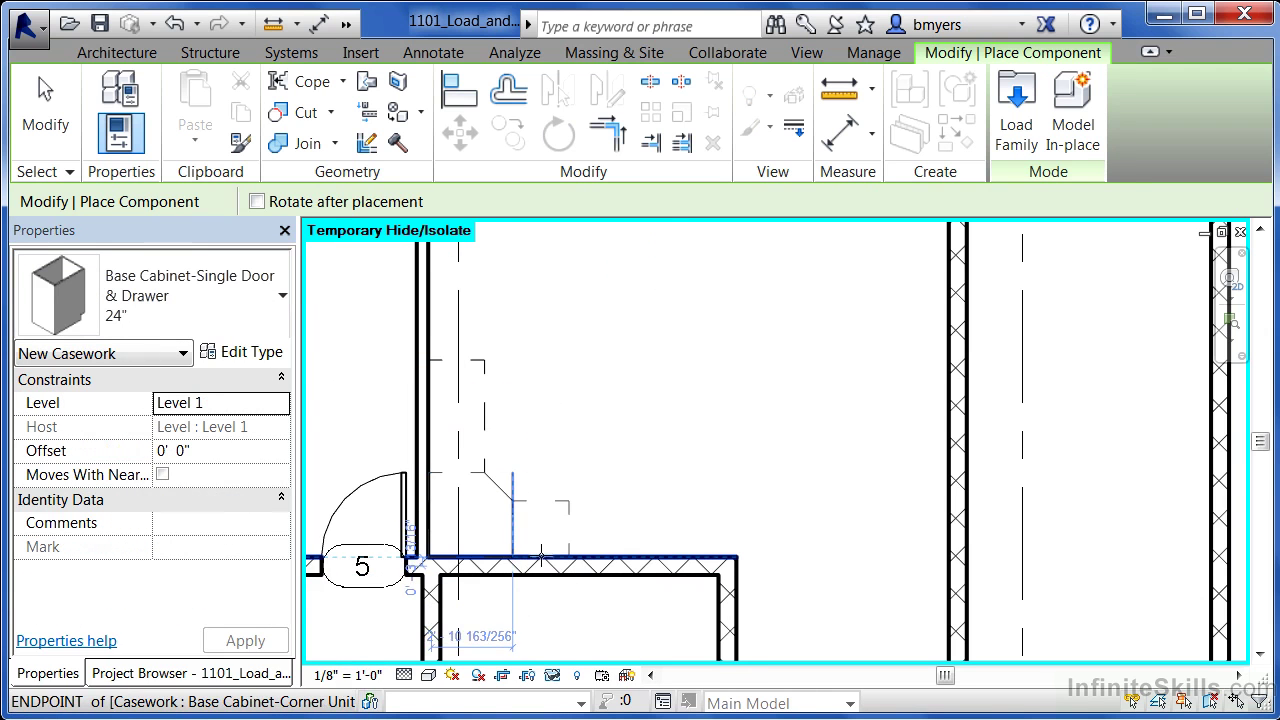
click(541, 555)
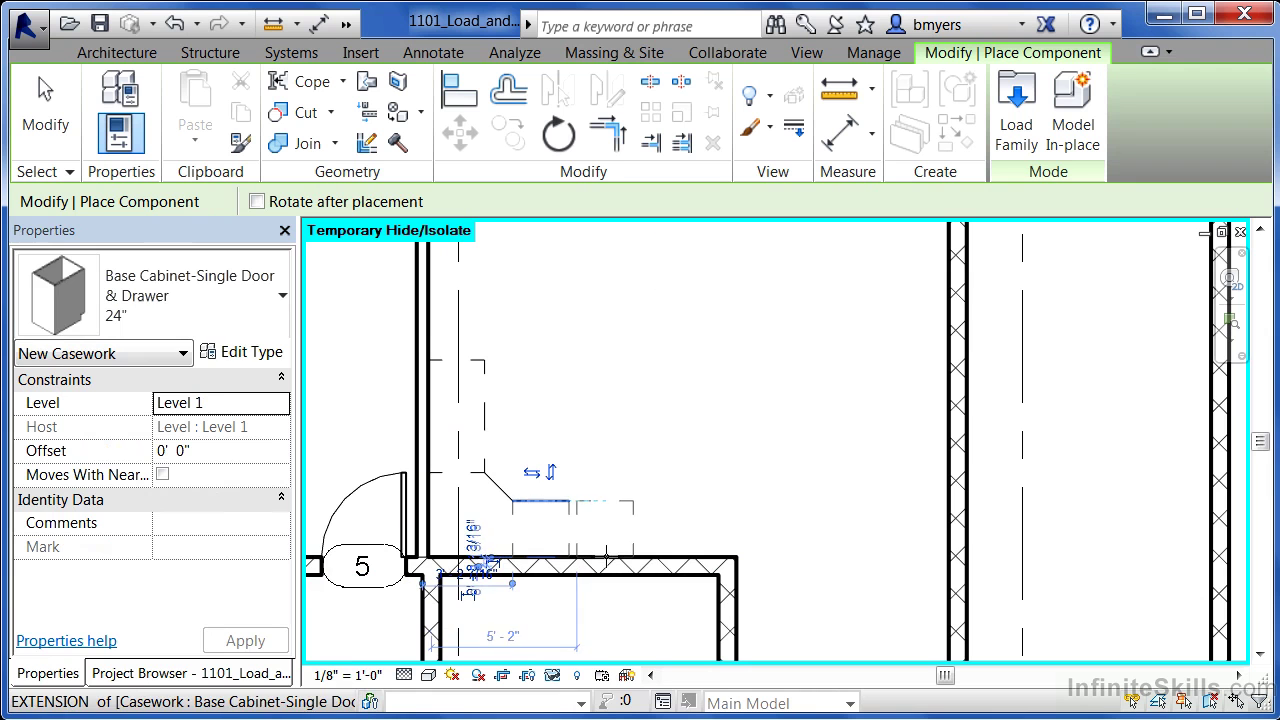
Step: Place a 24" Base Cabinet-4 Drawers against the wall and finish placing cabinets
click(249, 322)
drag(346, 443, 356, 370)
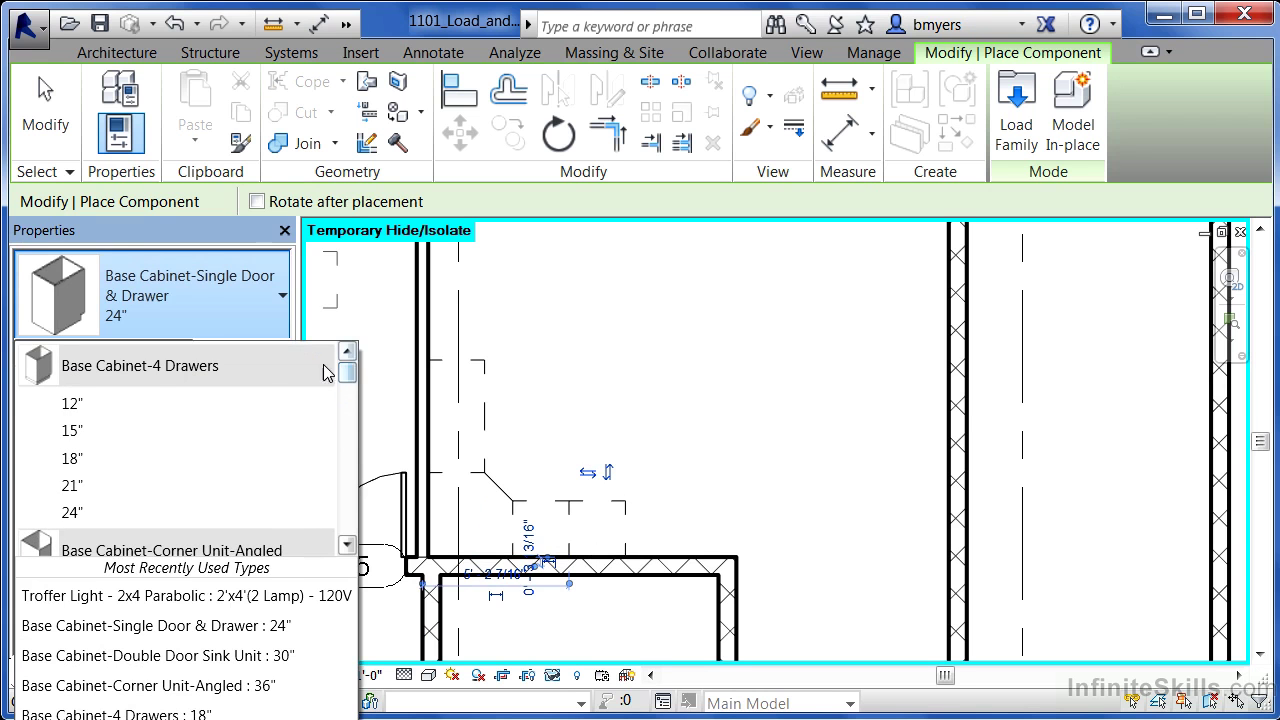
click(89, 513)
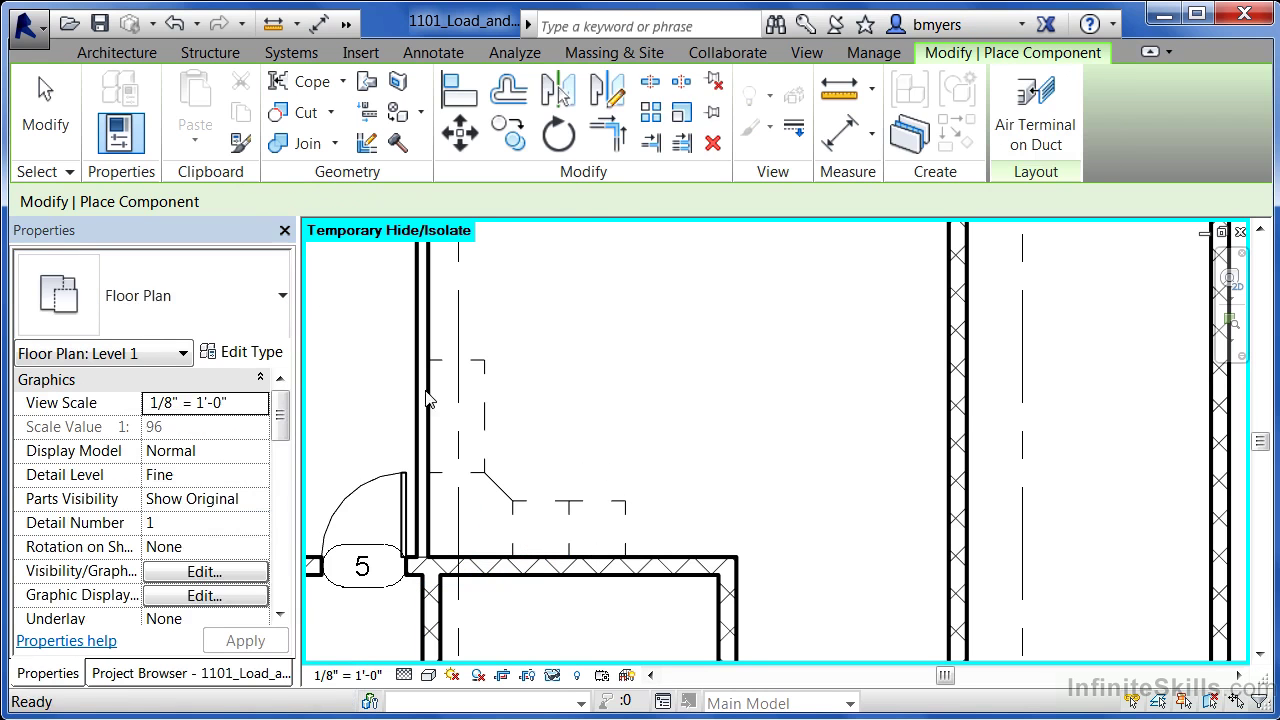
click(432, 331)
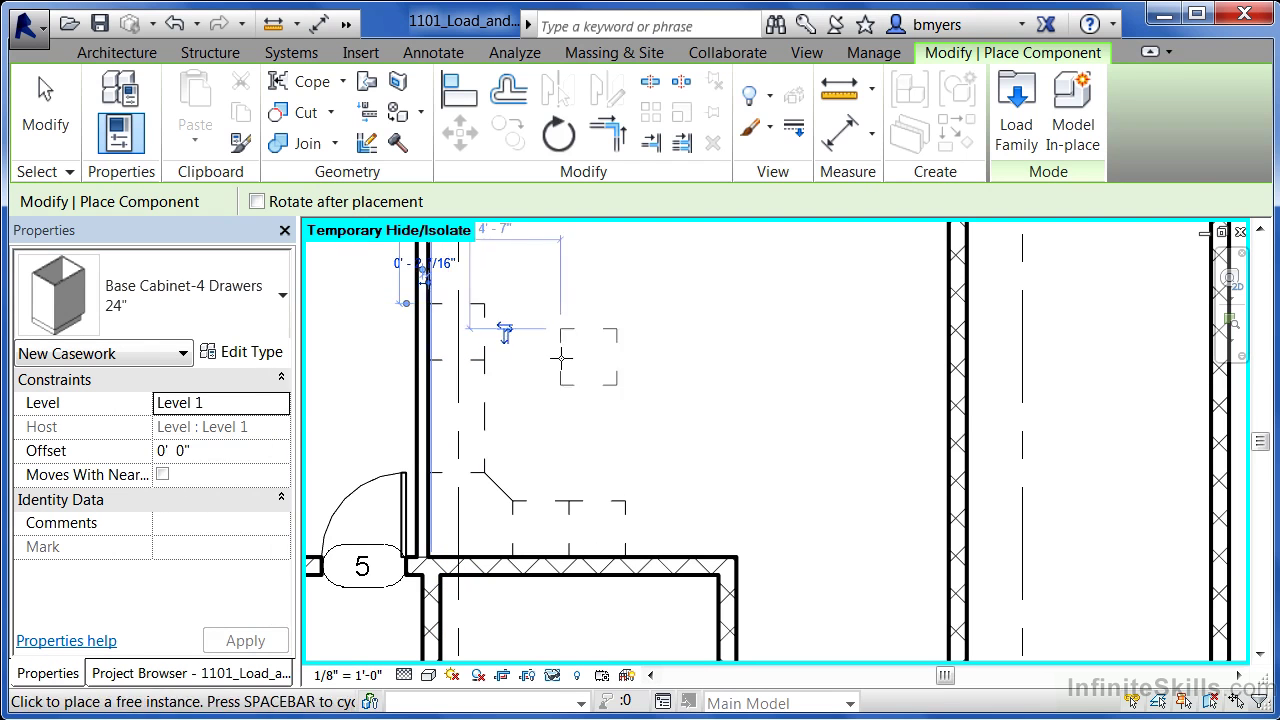
key(Escape)
key(Escape)
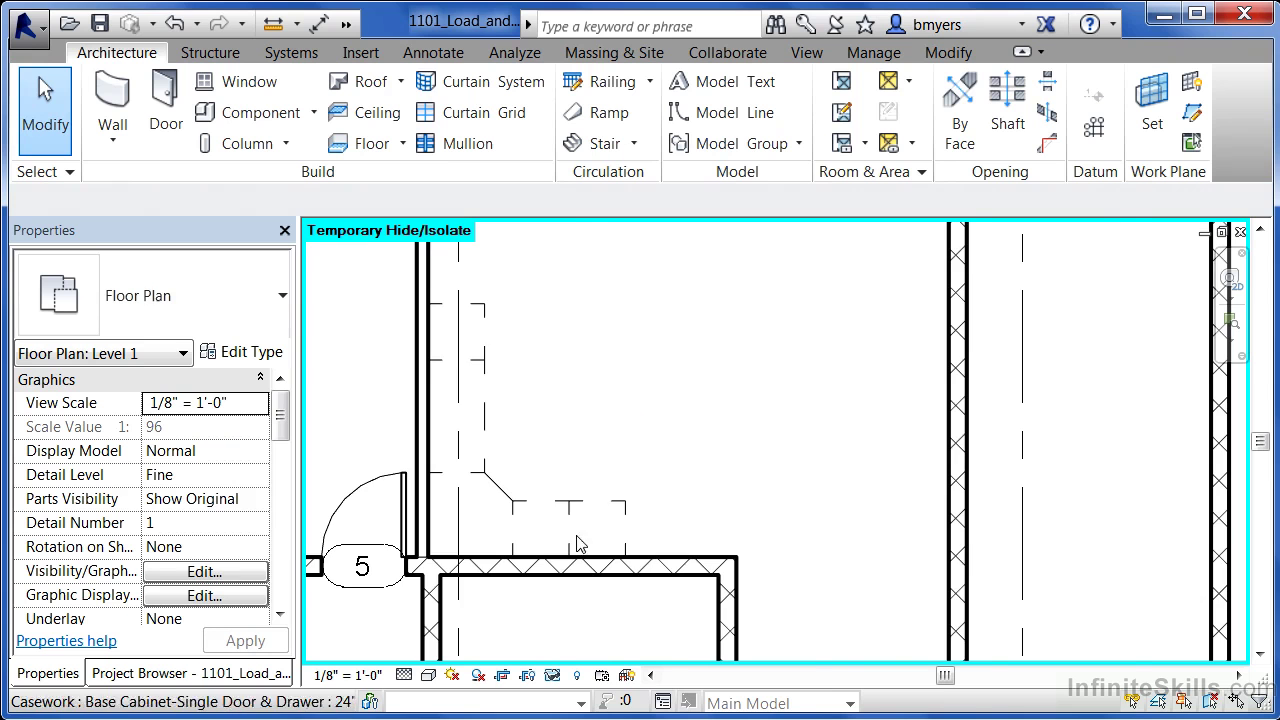
Step: Create a camera with its eye in the room's upper corner, aimed toward door 5
scroll(520, 606, down, 2)
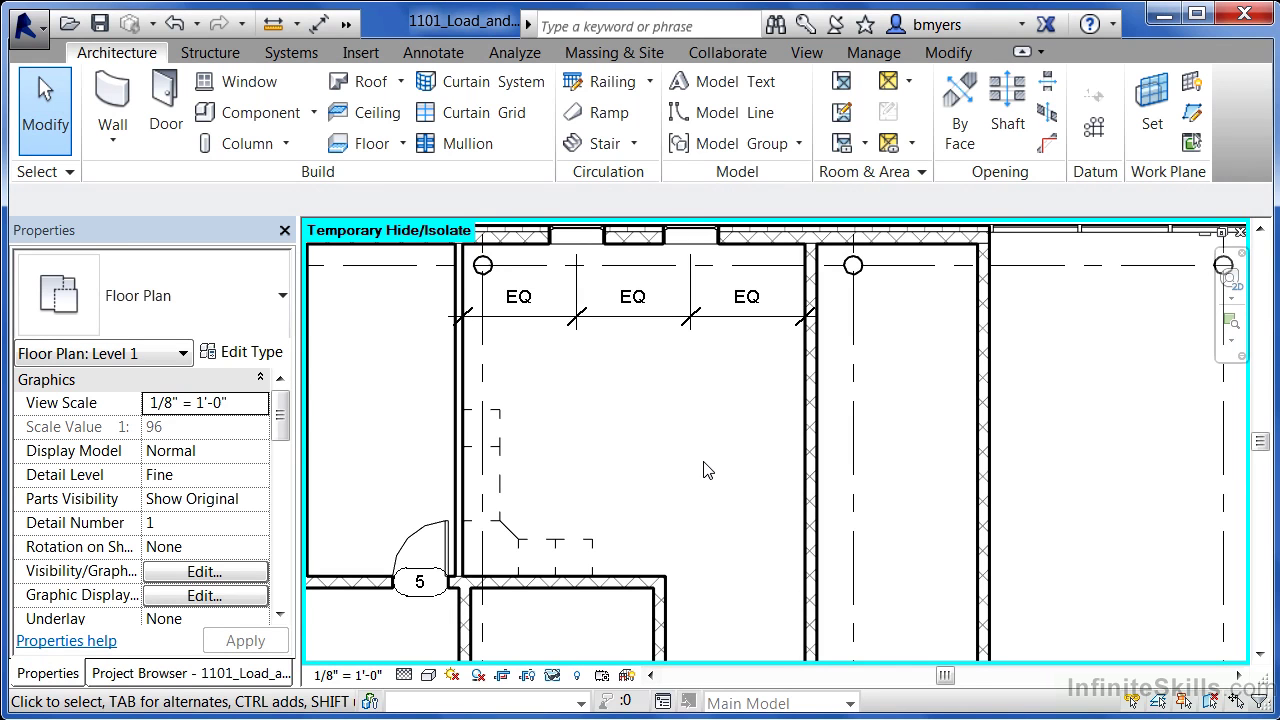
click(800, 55)
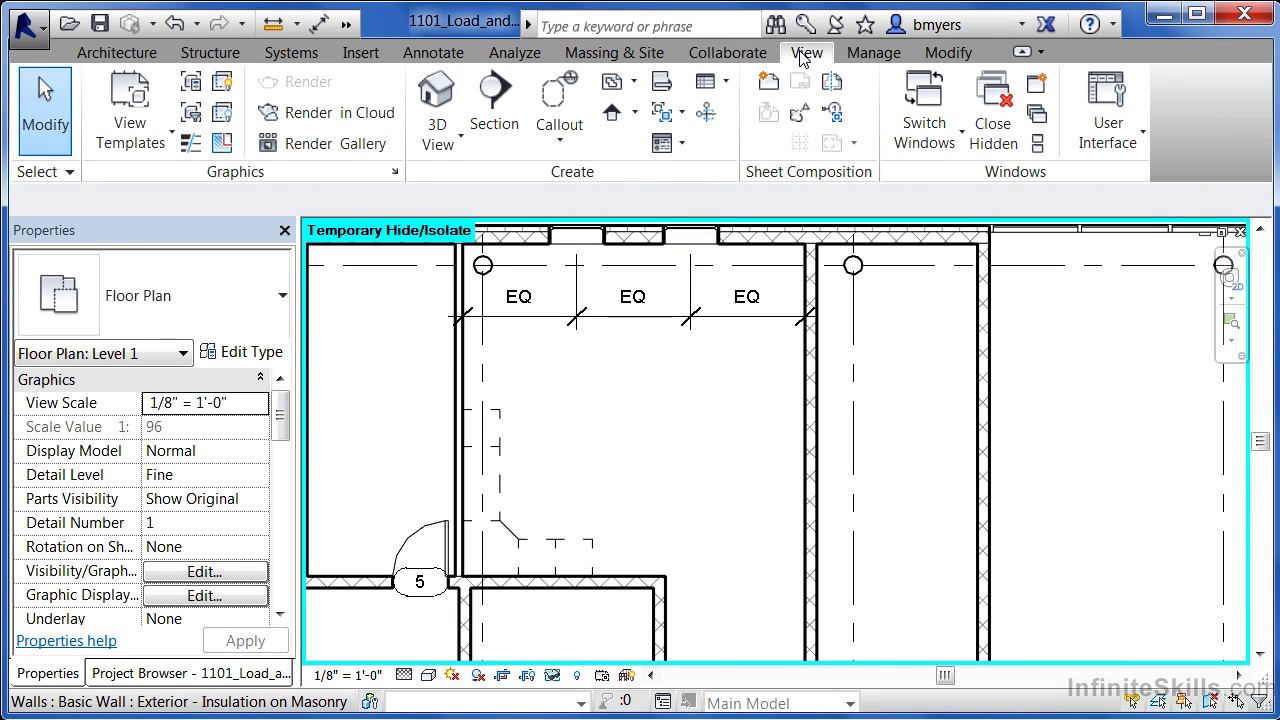
click(437, 145)
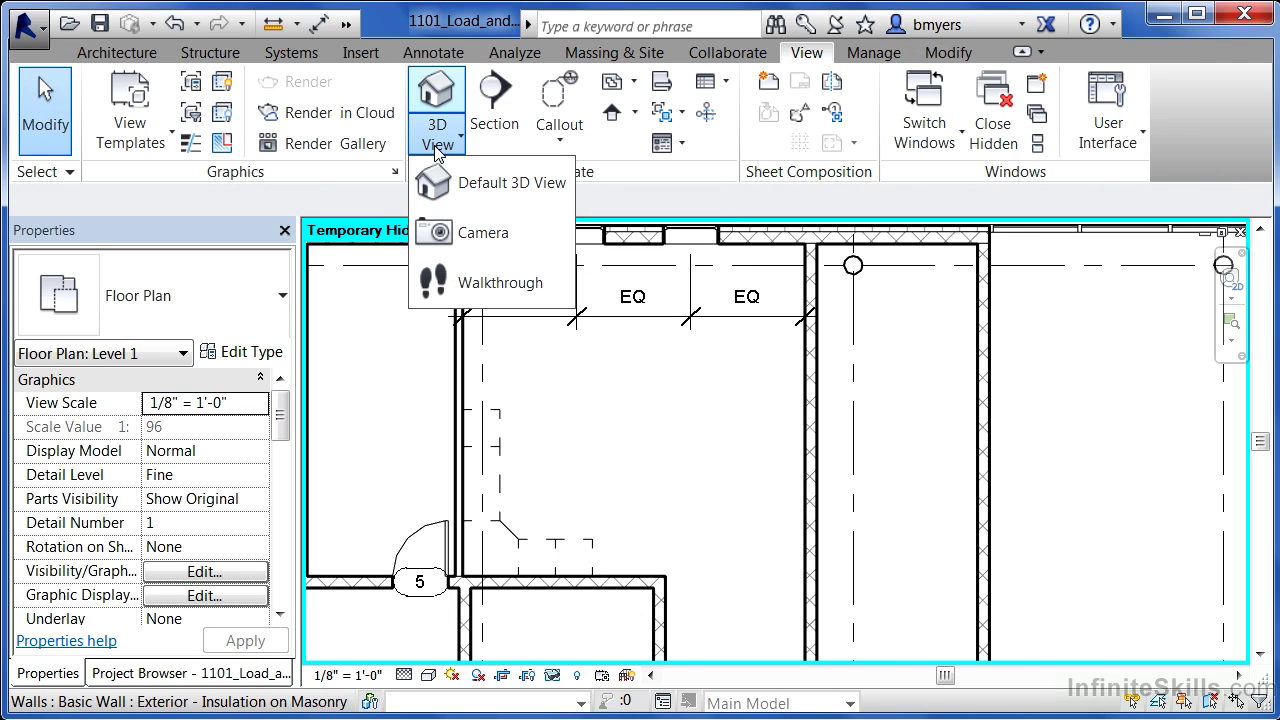
click(462, 236)
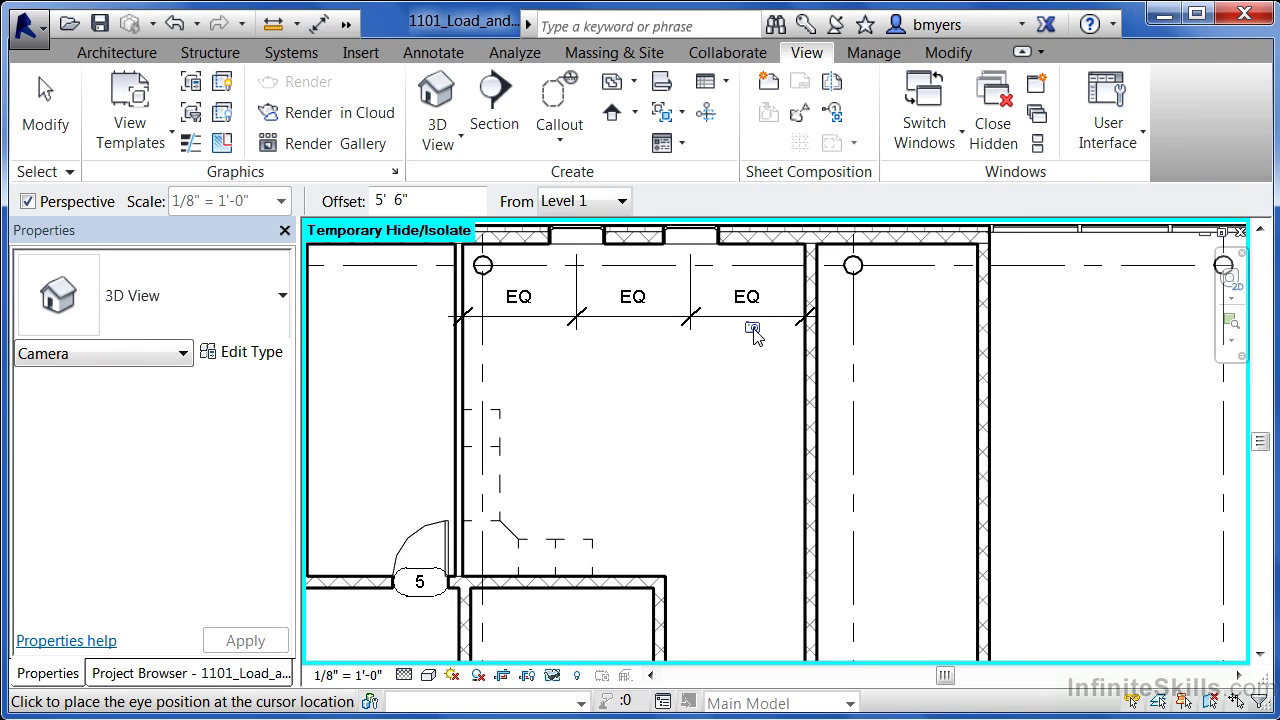
click(752, 327)
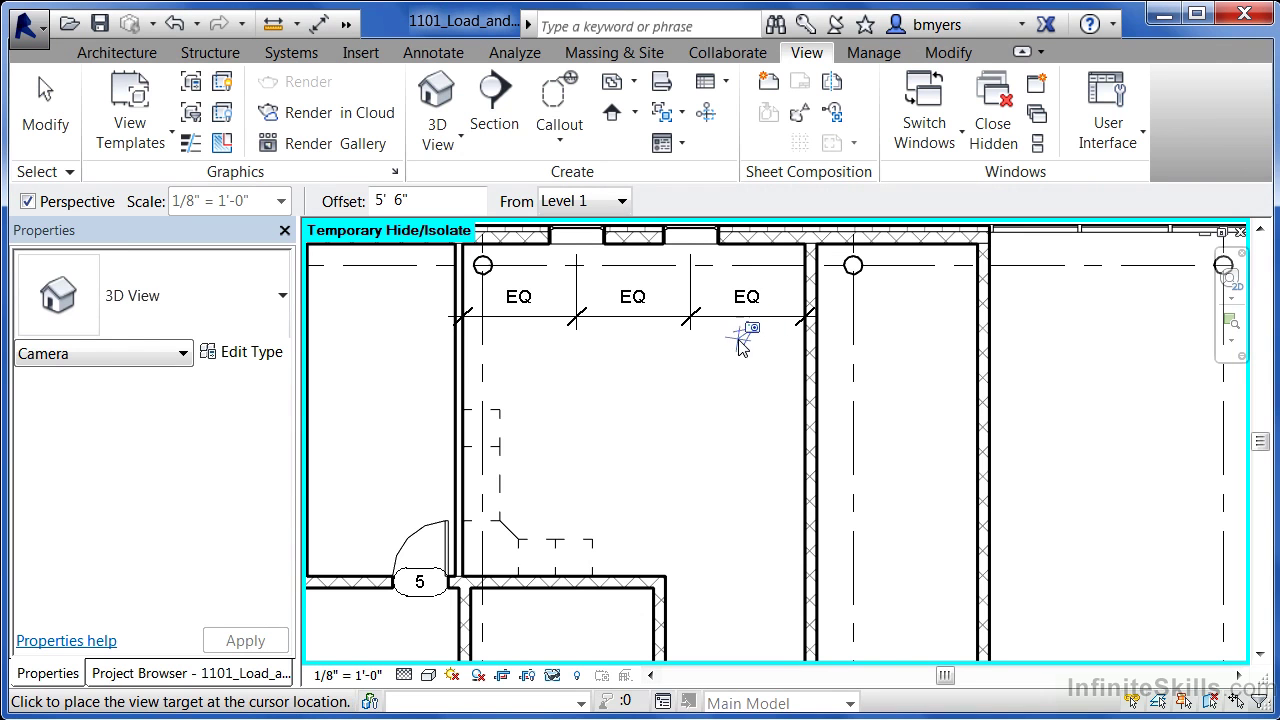
click(390, 622)
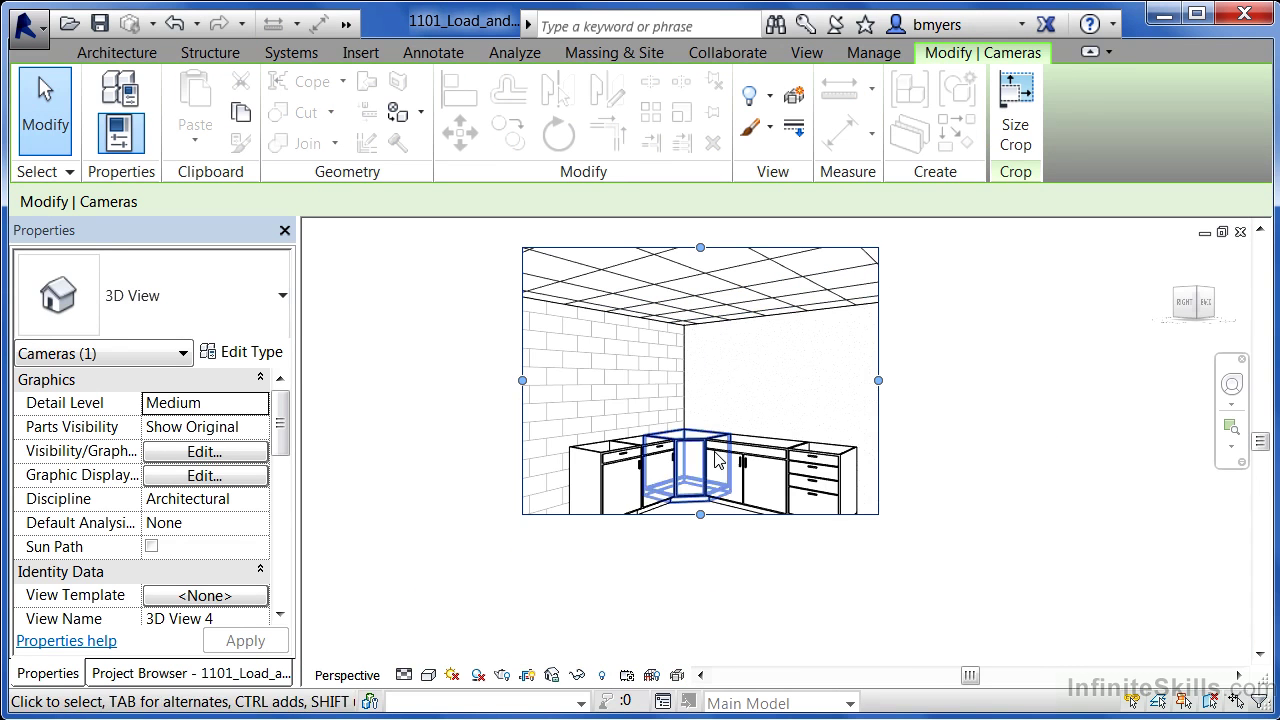
Step: Extend the 3D View 4 crop region's bottom downward and lower its top edge to trim ceiling
mouse_move(700, 517)
mouse_down()
mouse_move(698, 528)
mouse_move(700, 514)
mouse_up()
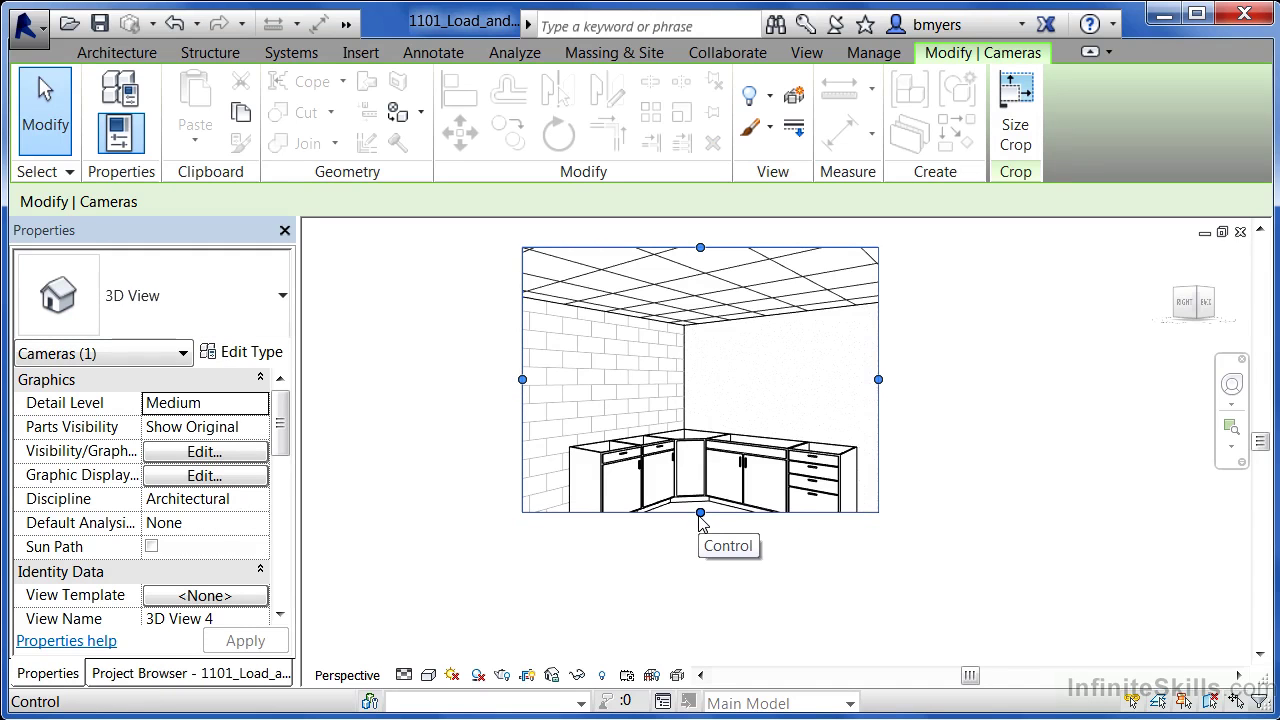
drag(700, 514, 700, 548)
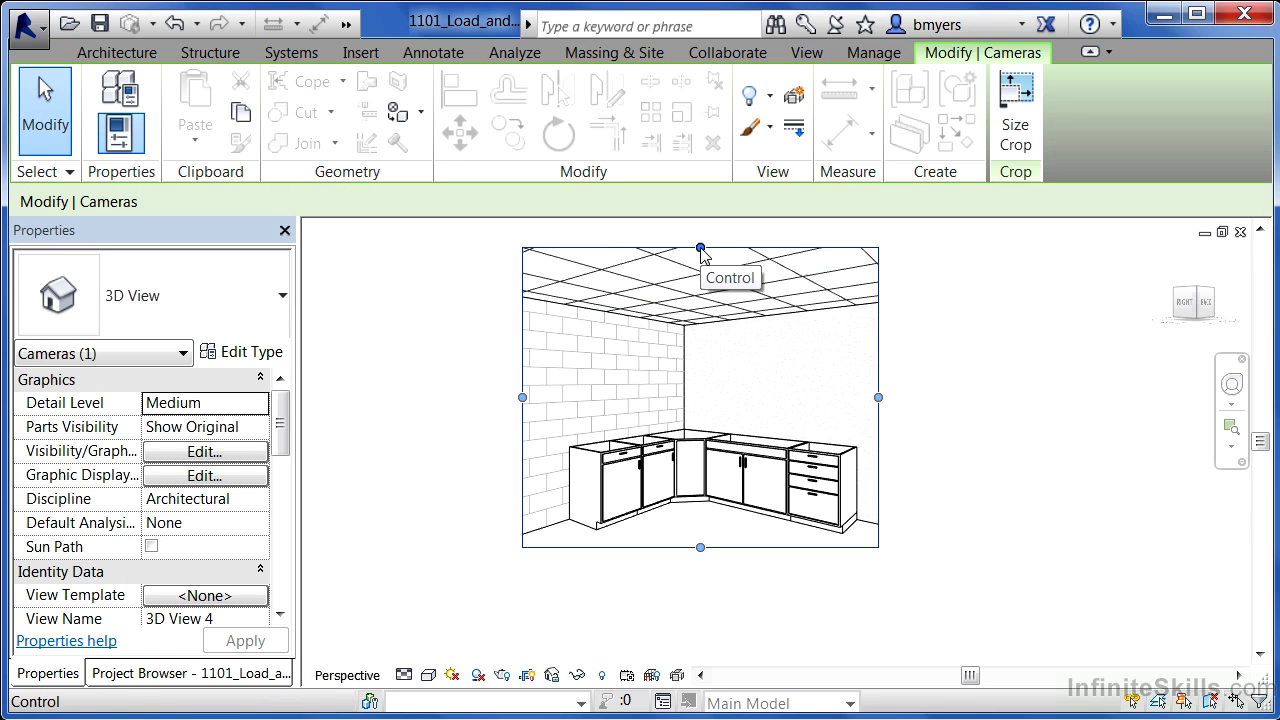
drag(700, 247, 692, 314)
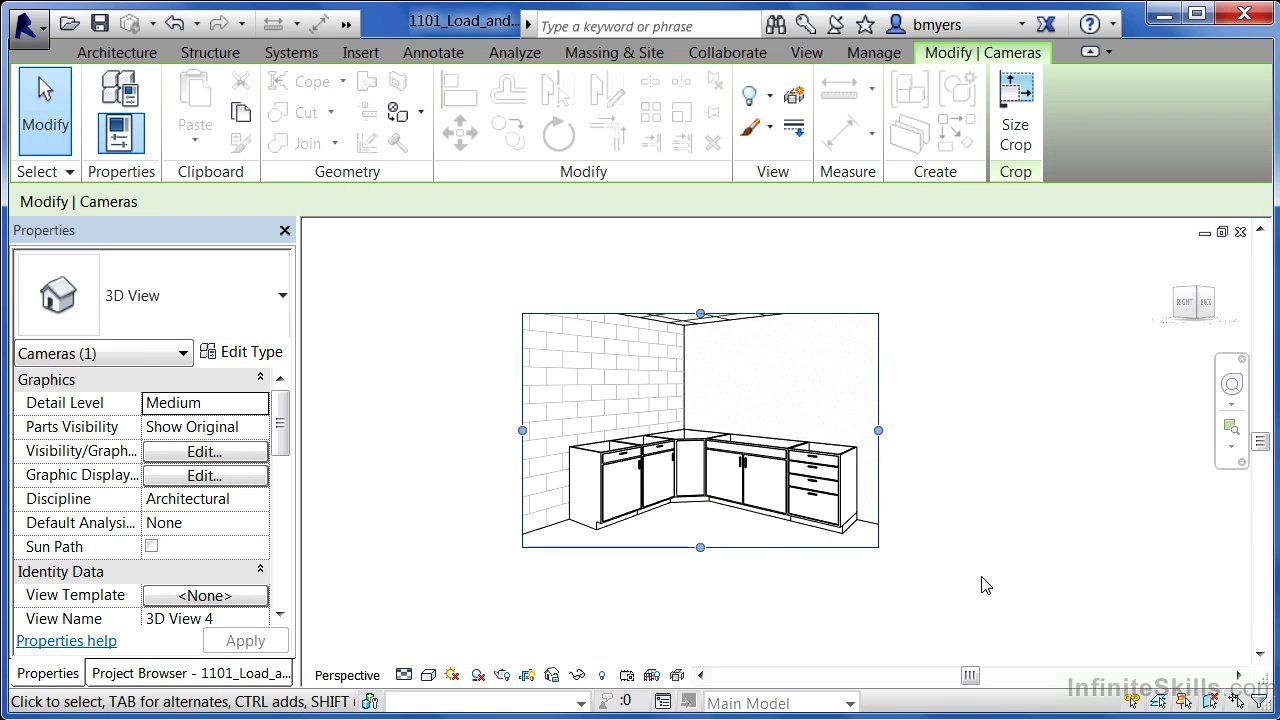